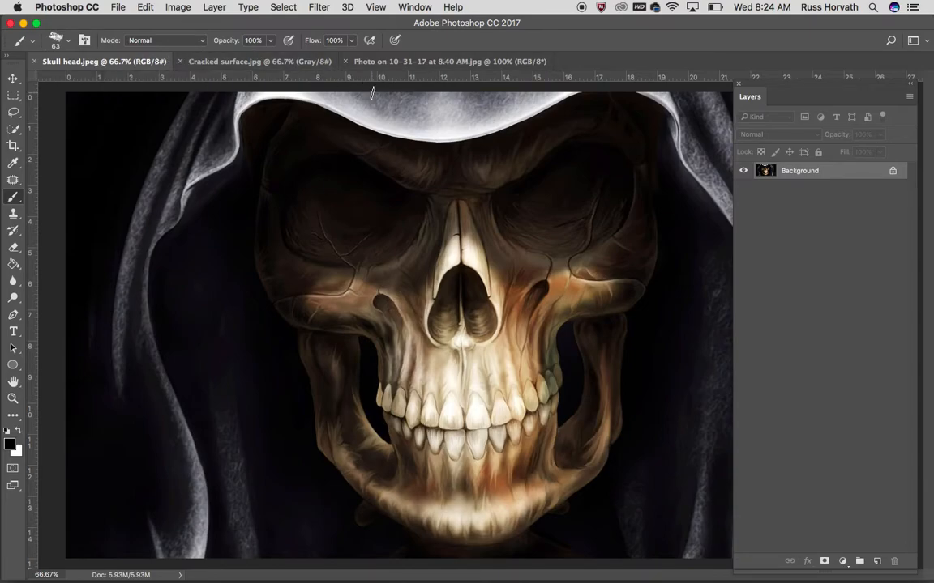
Review the three open source images: the skull head, the cracked surface and the portrait photo
click(258, 61)
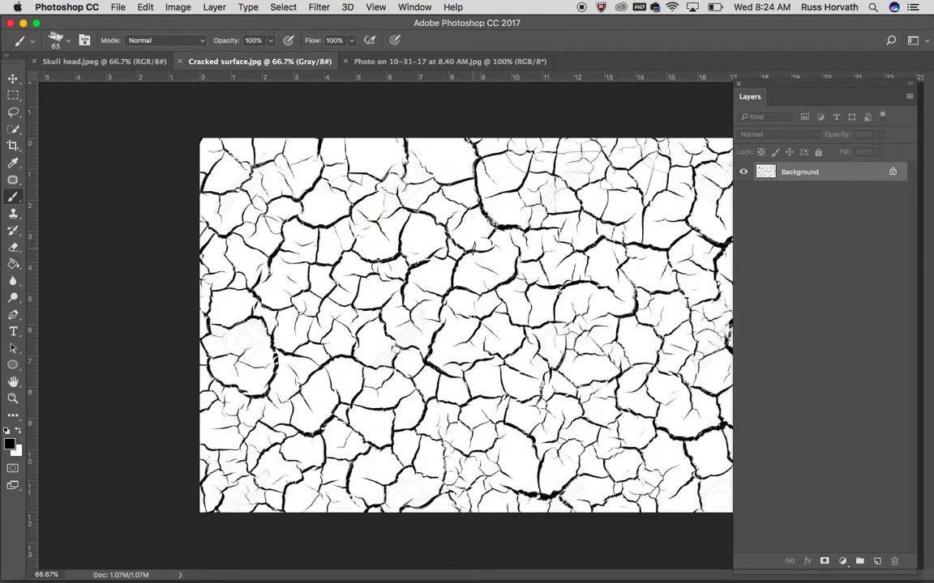
click(466, 62)
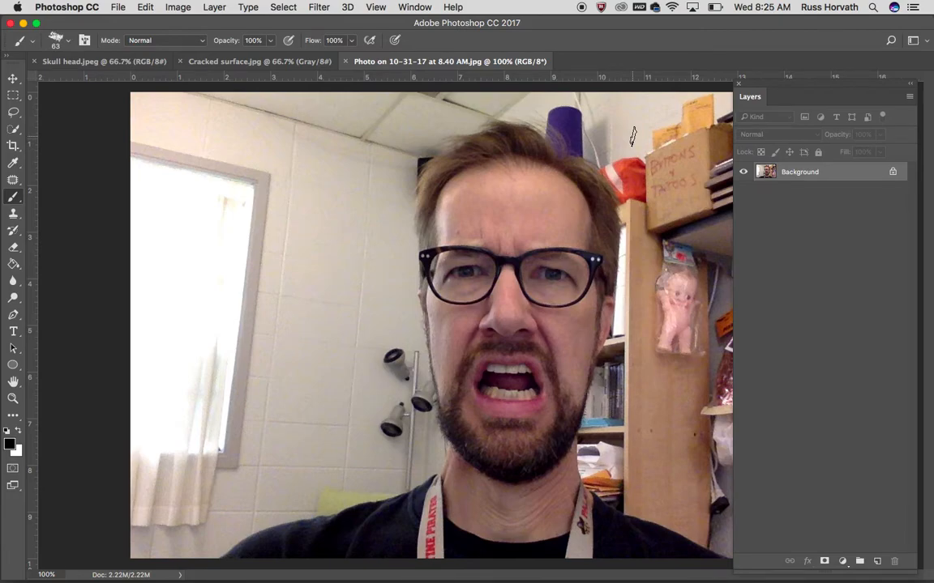
click(278, 63)
click(129, 61)
click(262, 63)
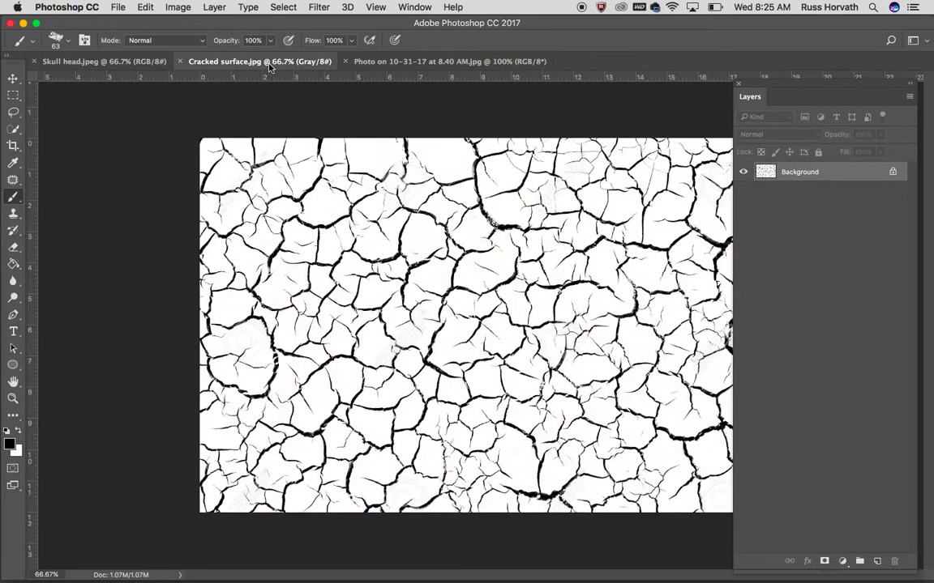
click(358, 62)
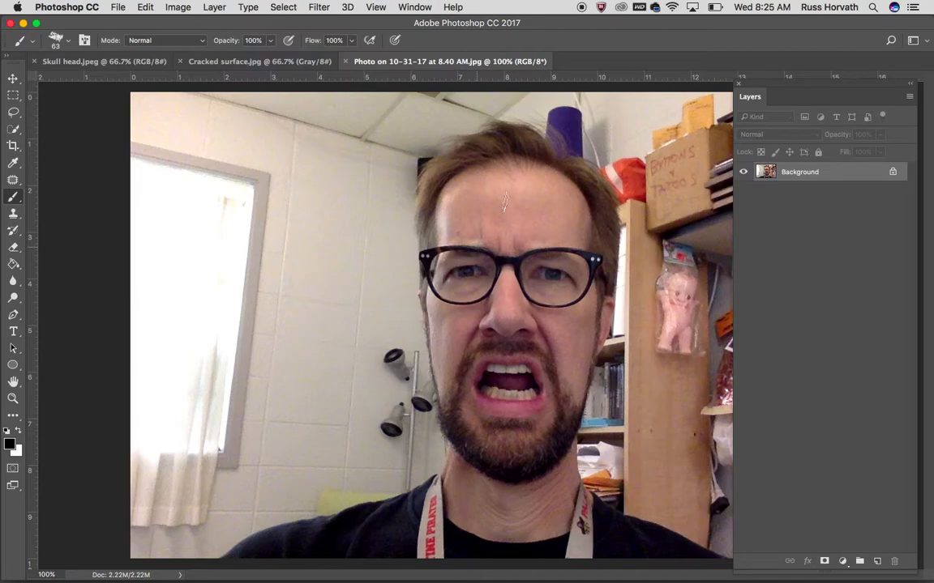
click(125, 62)
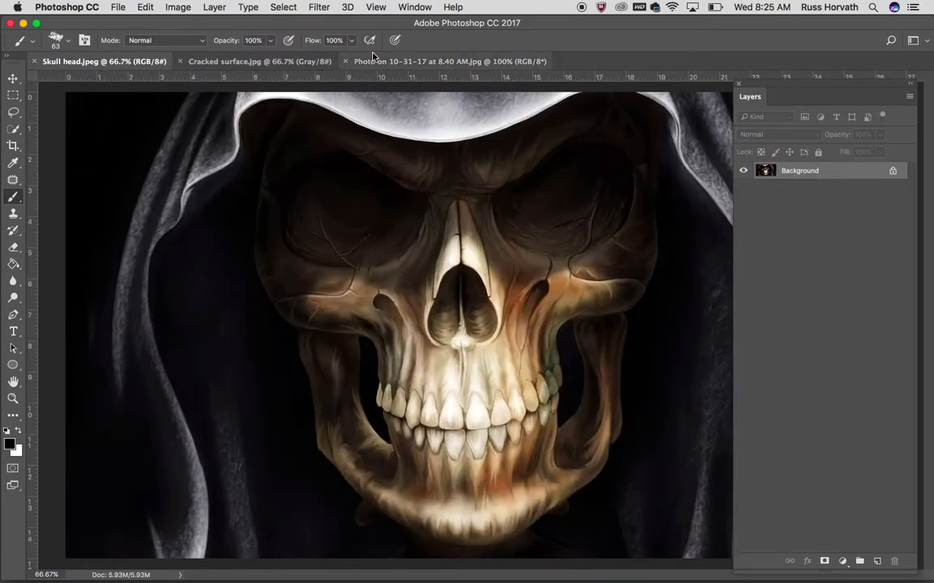
Duplicate the portrait photo's background layer into Skull head.jpeg as "face" and close the photo document
click(341, 59)
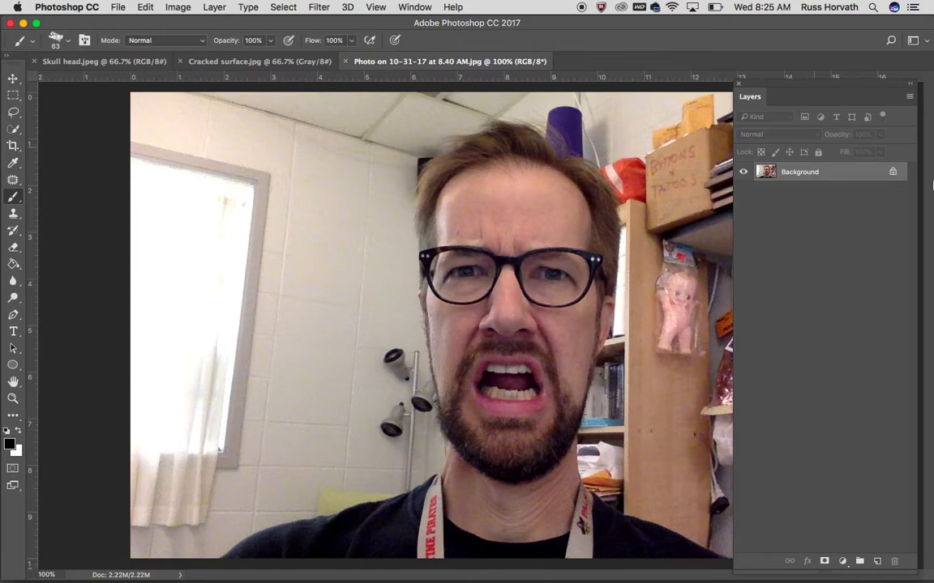
right_click(854, 170)
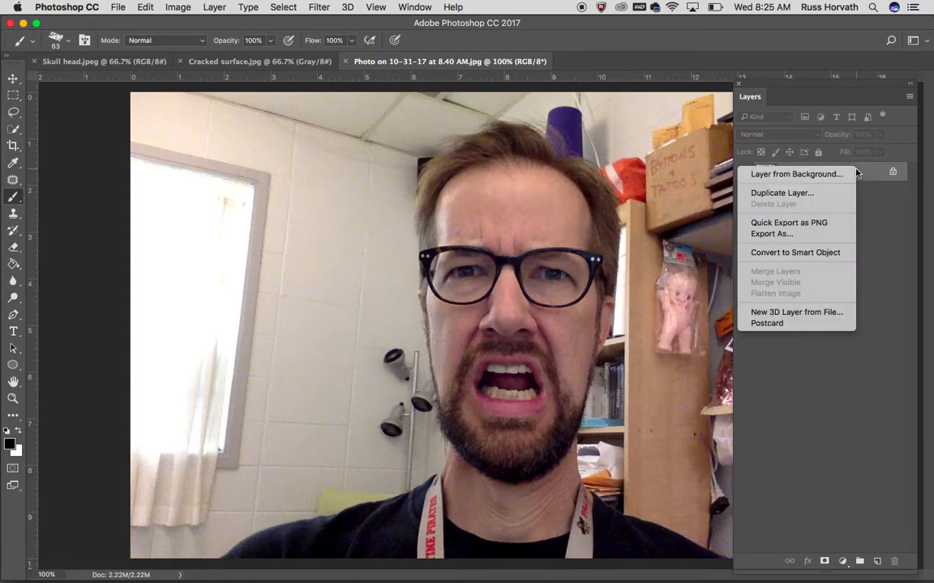
click(818, 196)
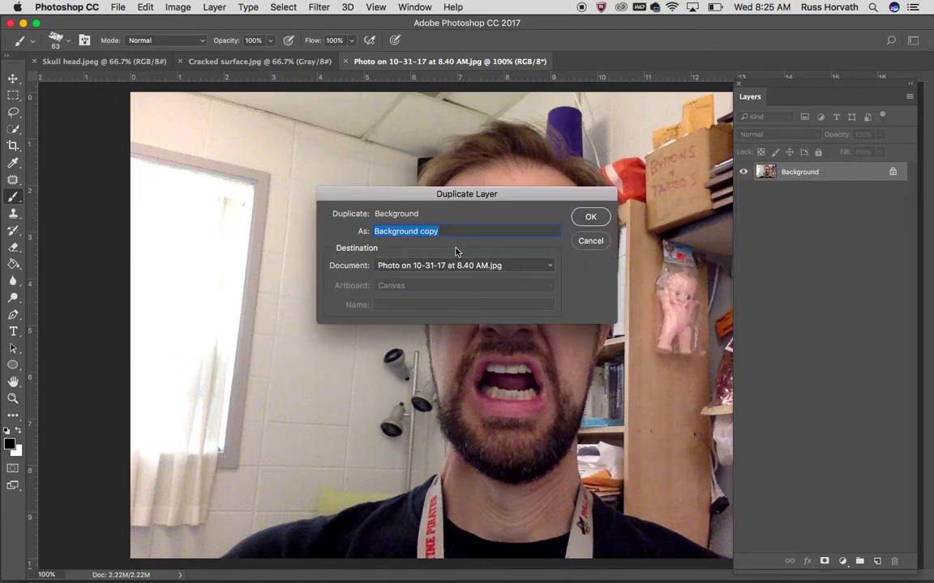
text(face)
click(440, 266)
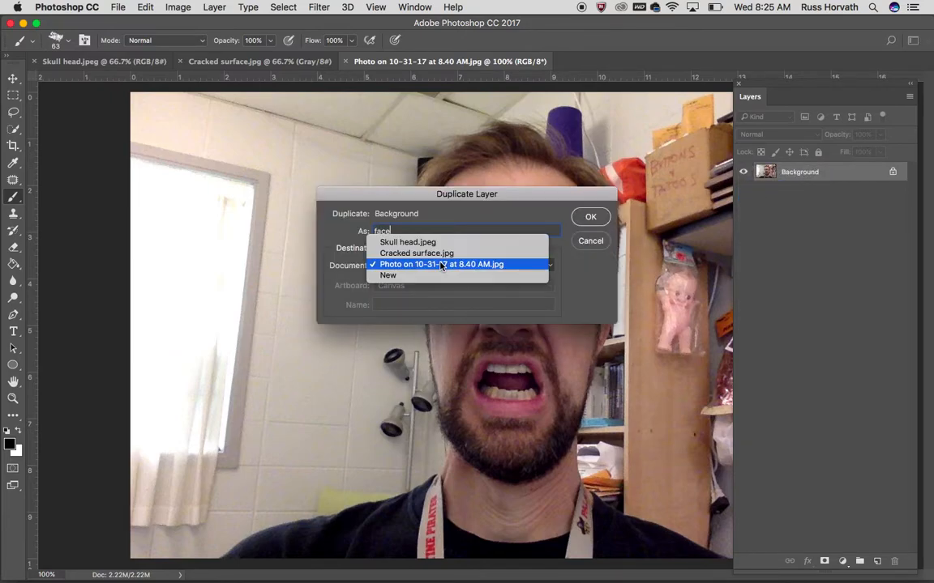
click(439, 242)
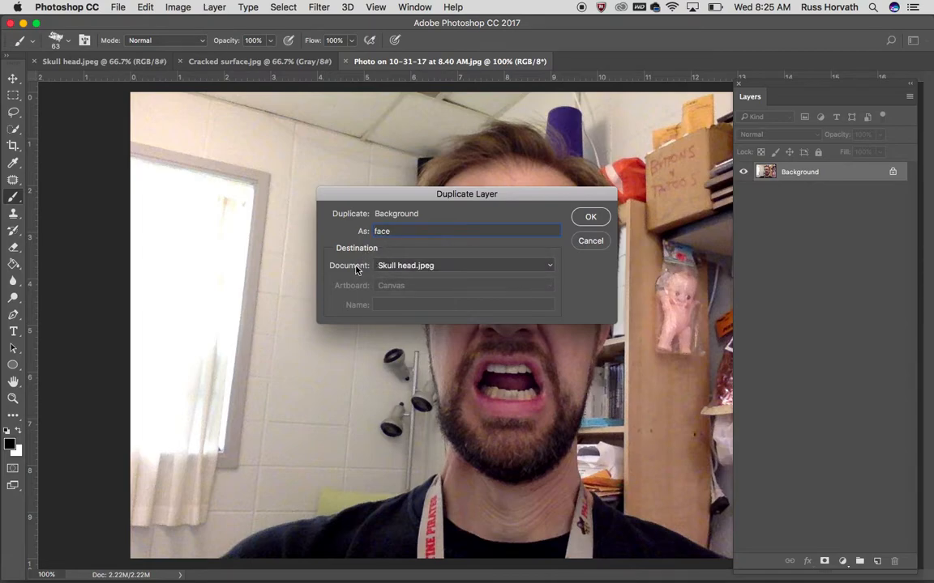
click(590, 216)
click(372, 64)
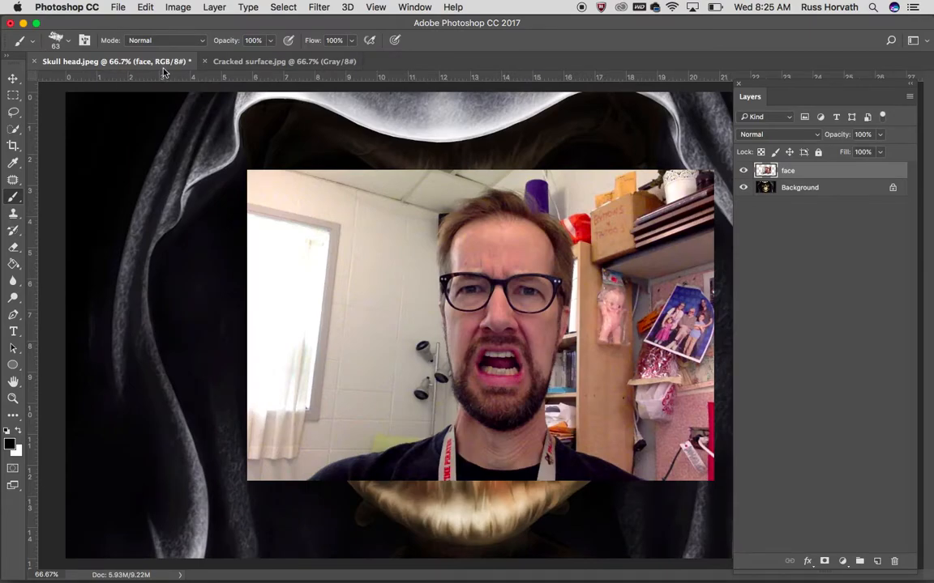
Duplicate the cracked surface's background layer into Skull head.jpeg as "cracked" and close Cracked surface.jpg
click(218, 60)
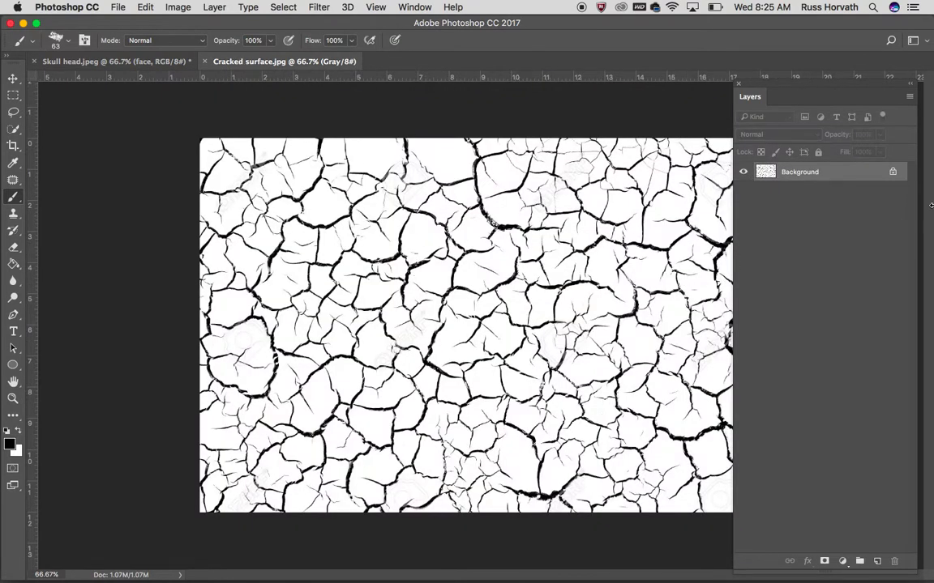
right_click(755, 166)
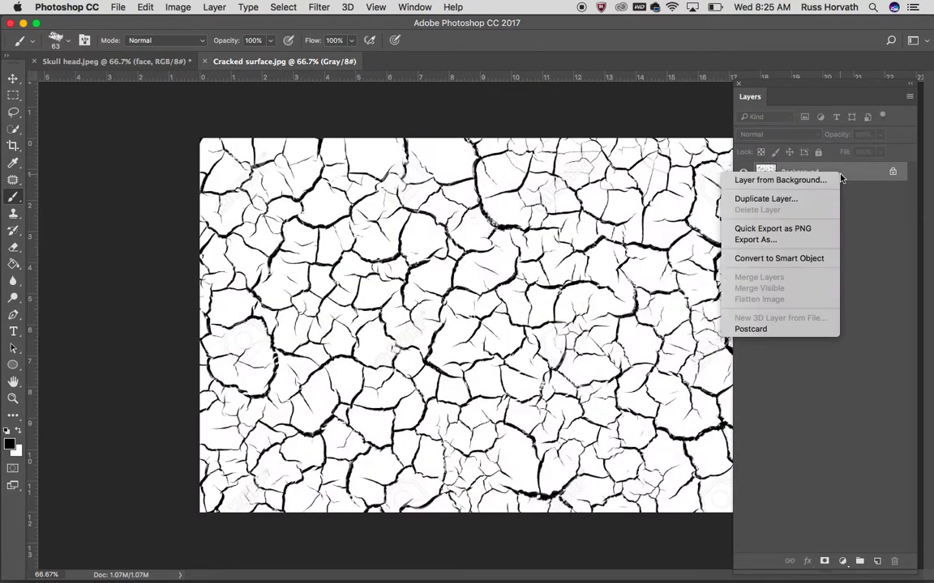
click(782, 199)
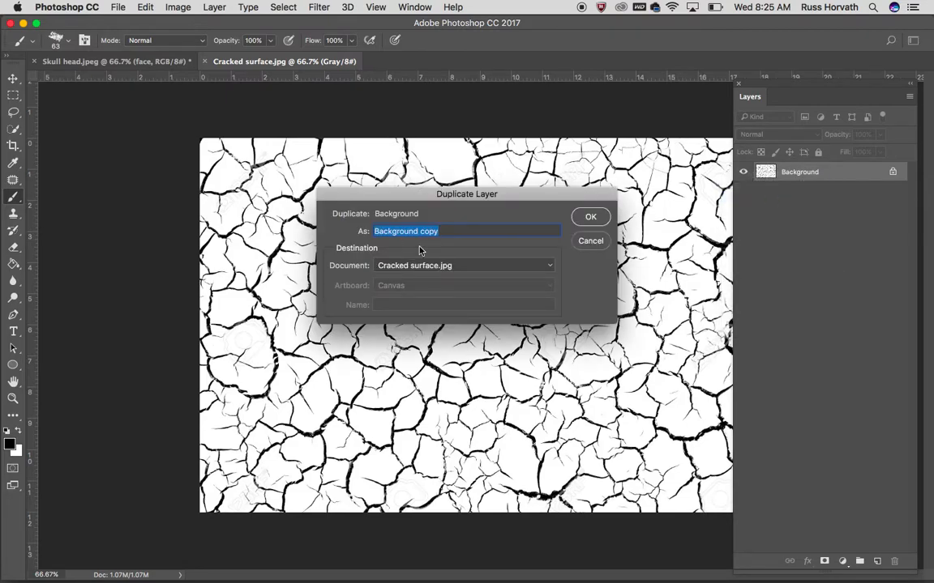
text(crakedc)
click(427, 268)
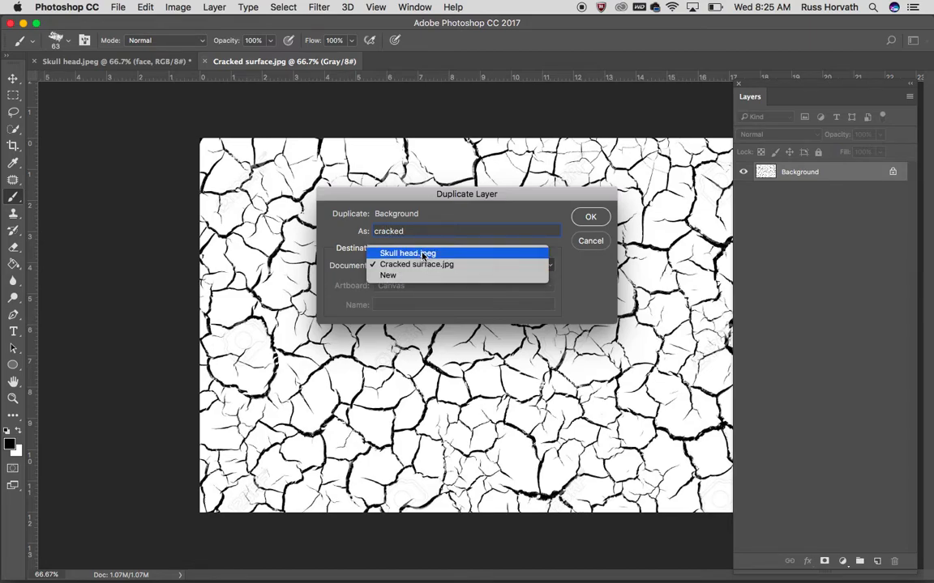
click(415, 252)
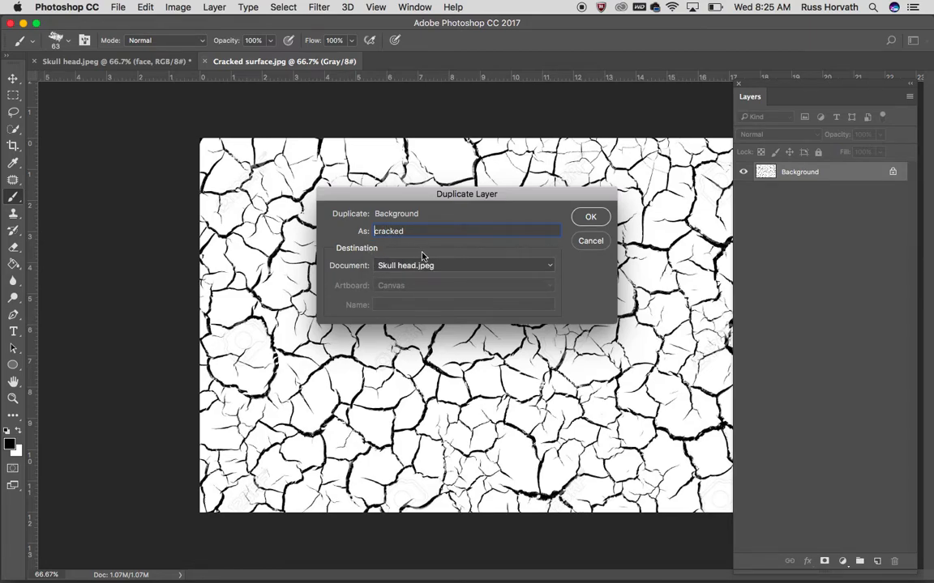
click(596, 218)
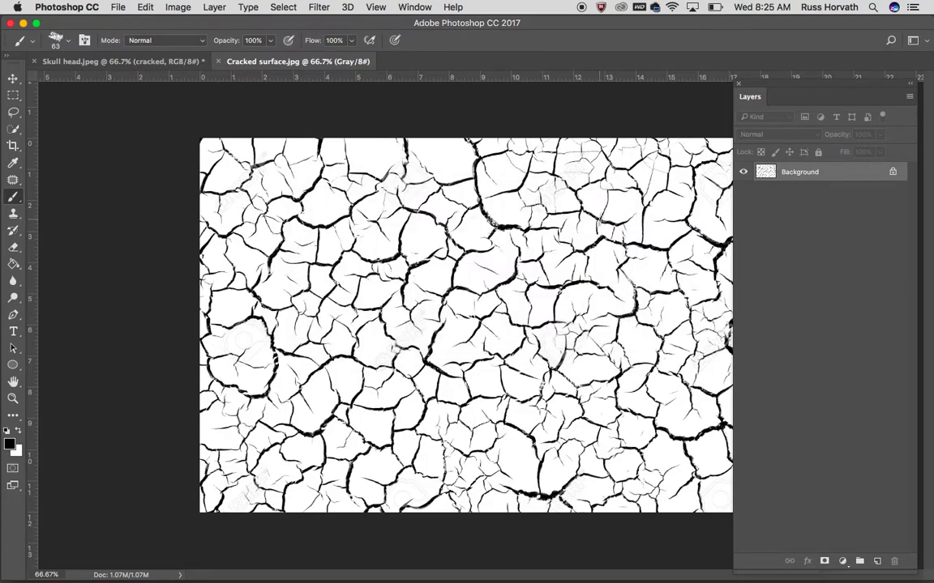
click(220, 62)
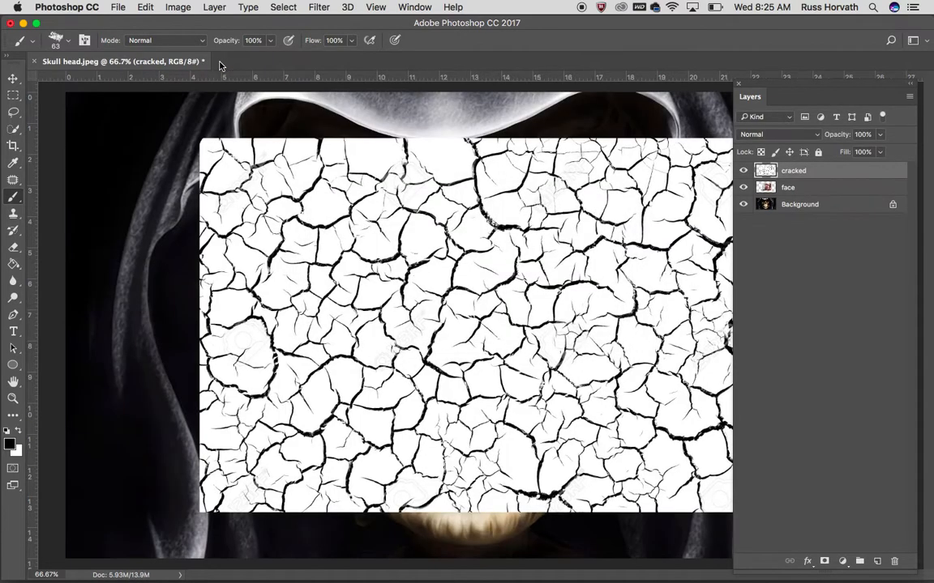
Convert the Background into a regular layer named "skull" and hide the cracked layer
double_click(806, 206)
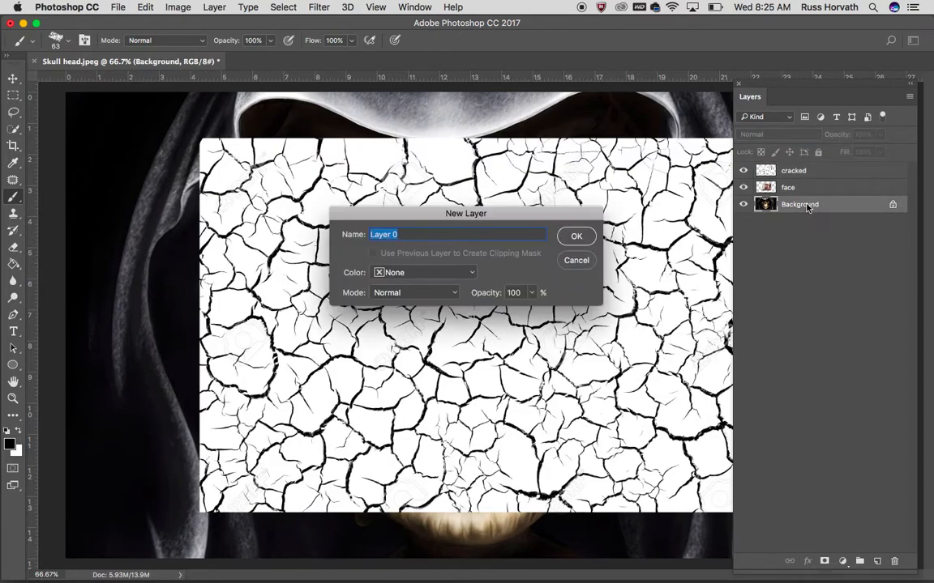
text(skull)
key(Return)
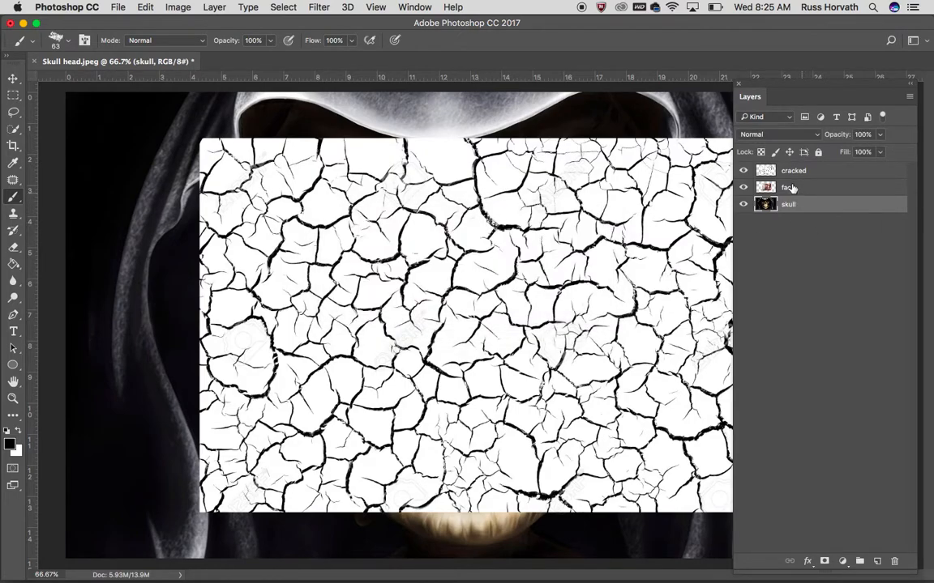
click(743, 171)
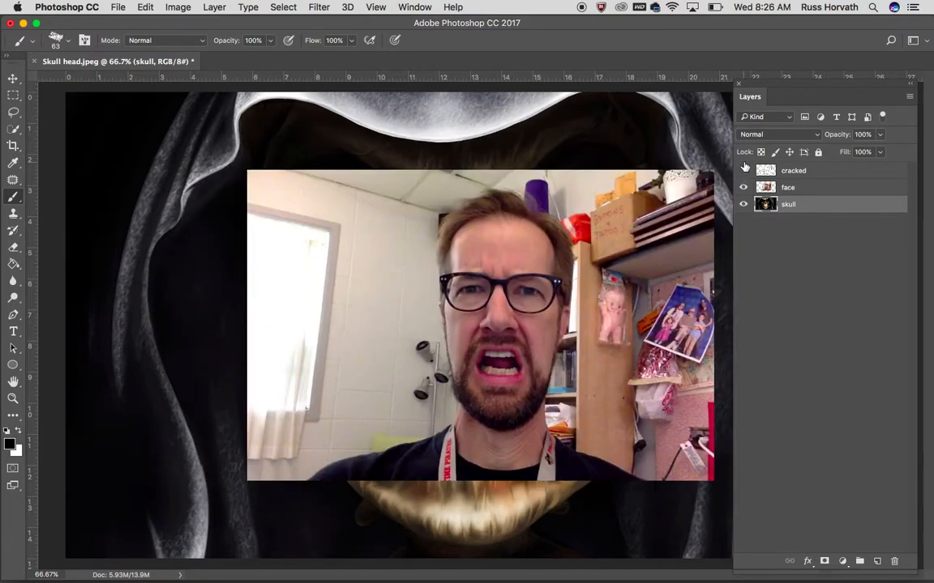
Enlarge the face layer proportionally to about 256% so the face roughly matches the skull's size
click(810, 192)
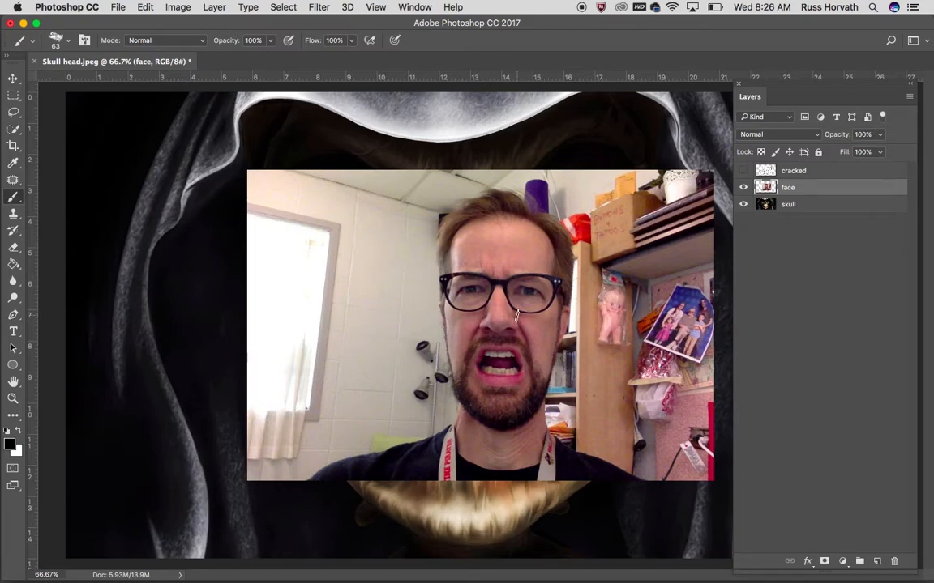
click(13, 78)
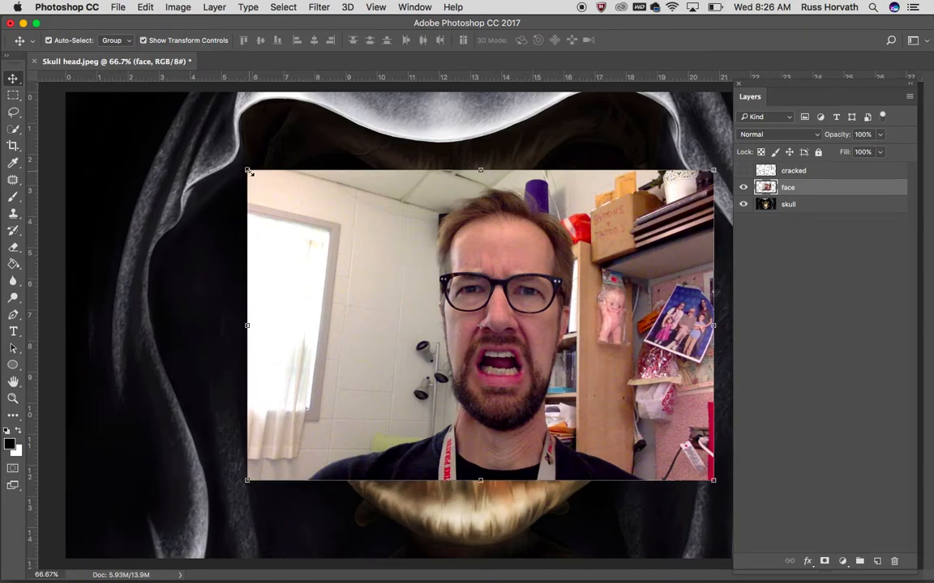
drag(244, 168, 144, 101)
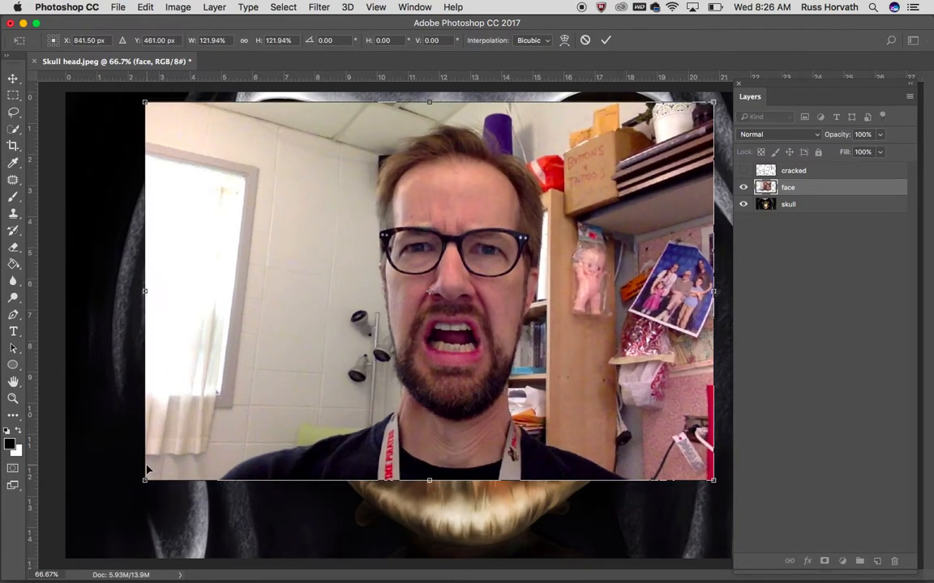
drag(145, 479, 94, 513)
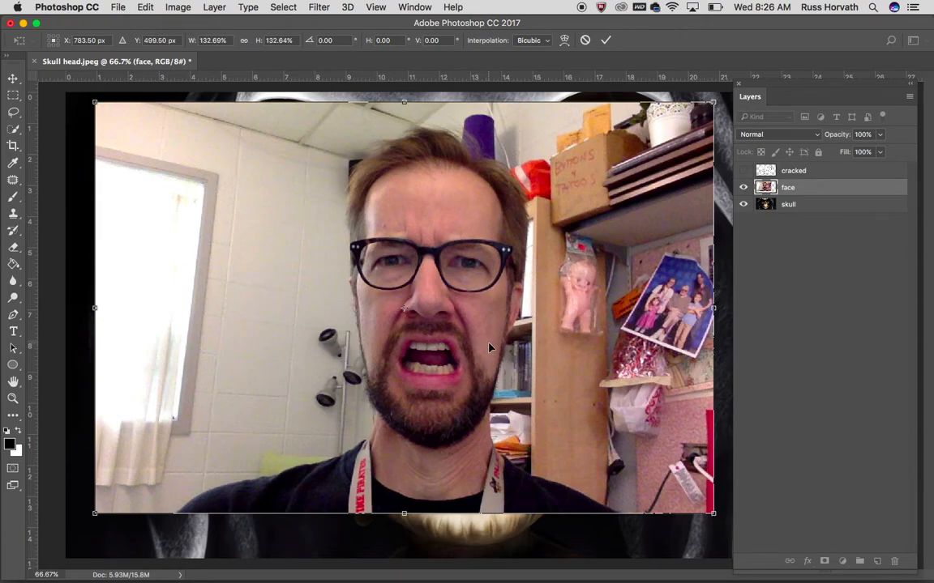
key(super+minus)
key(super+minus)
key(super+minus)
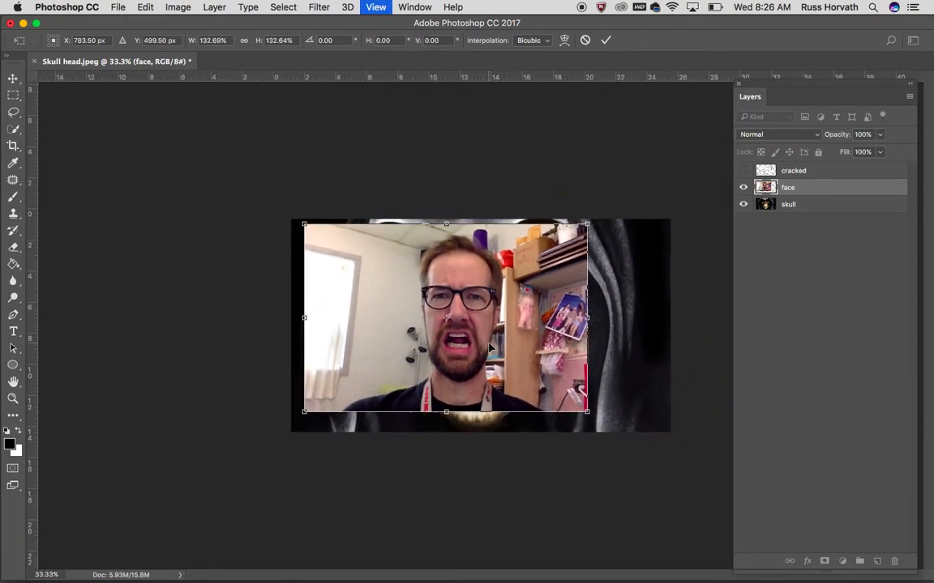
drag(568, 396, 687, 475)
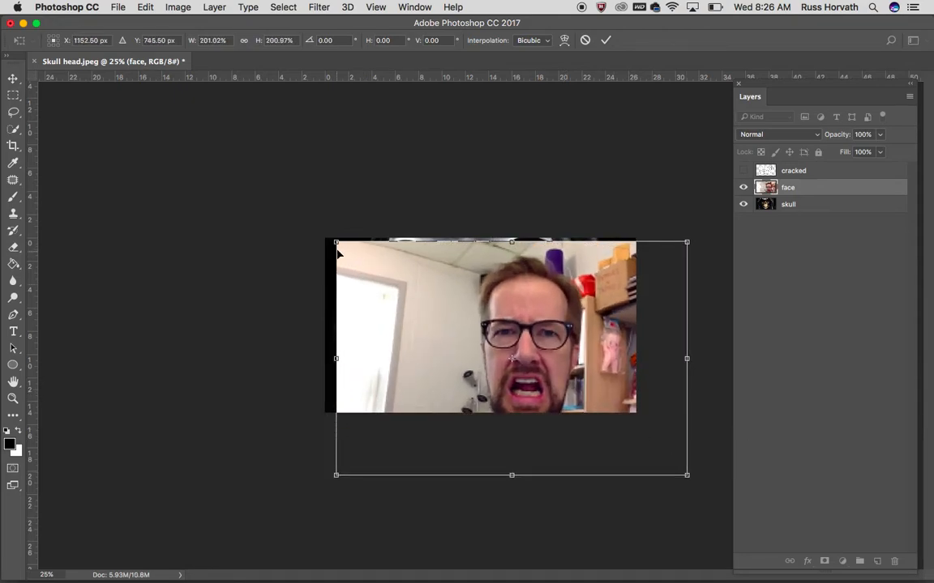
drag(337, 243, 239, 177)
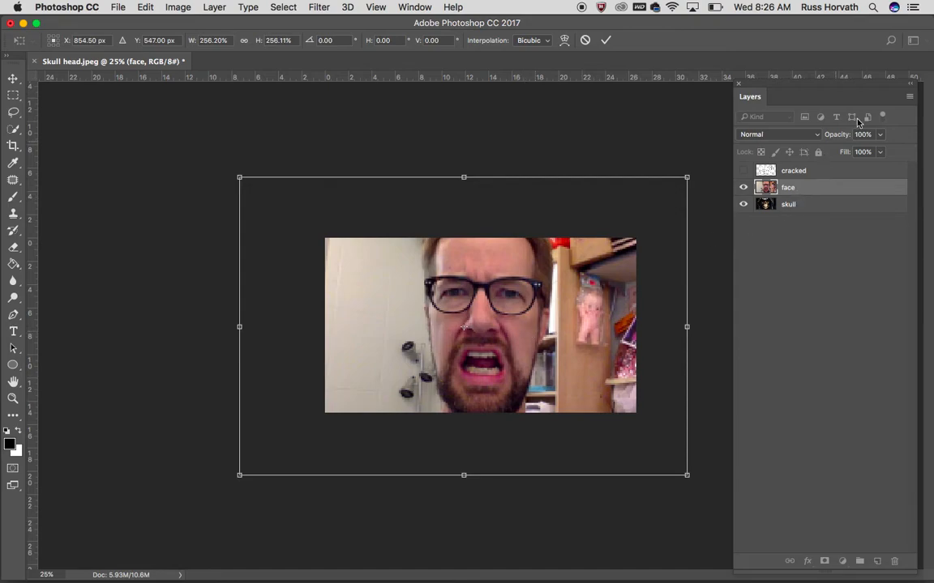
Set the face layer's opacity to 49% and scale it to about 272%, aligning the face over the skull
click(882, 136)
drag(879, 153, 849, 154)
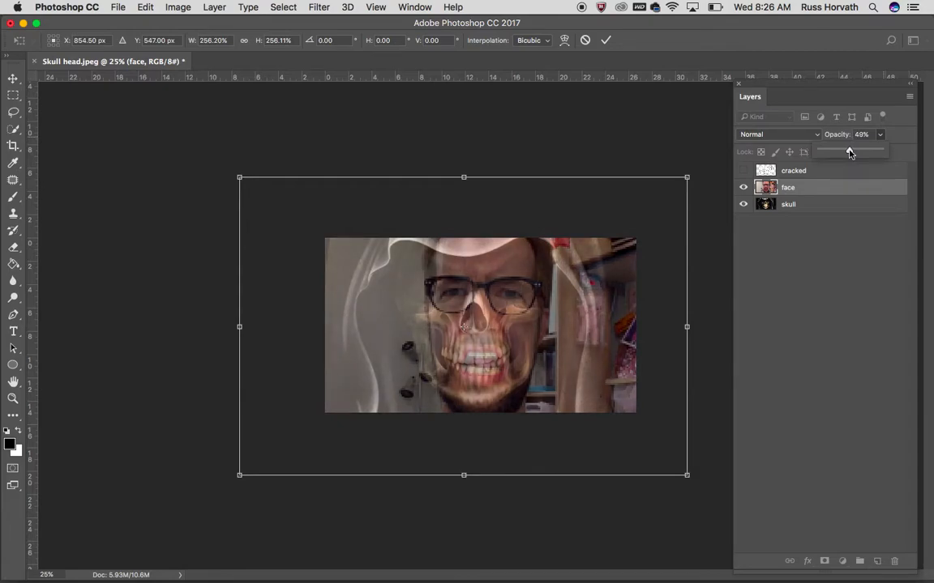
drag(503, 350, 483, 355)
drag(235, 477, 205, 492)
drag(459, 390, 472, 374)
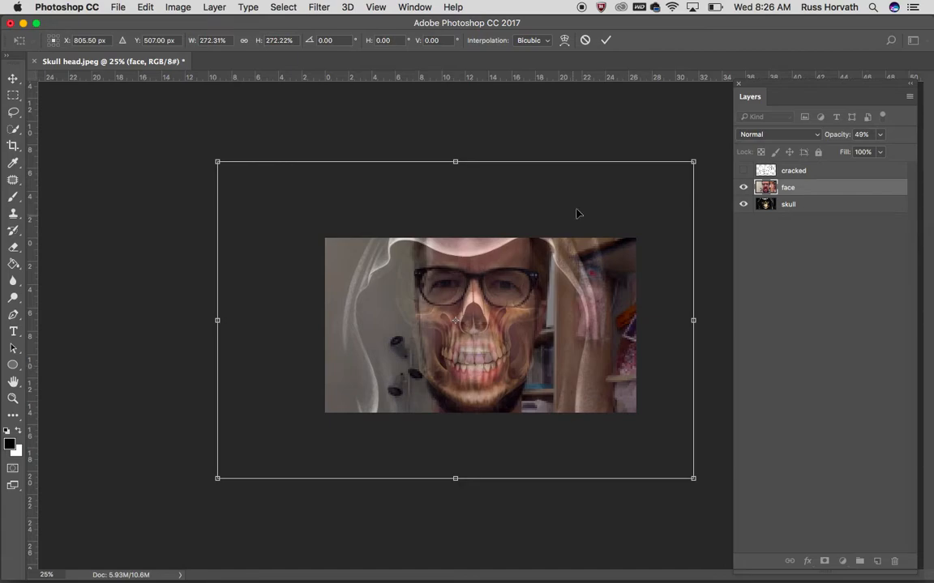
click(605, 39)
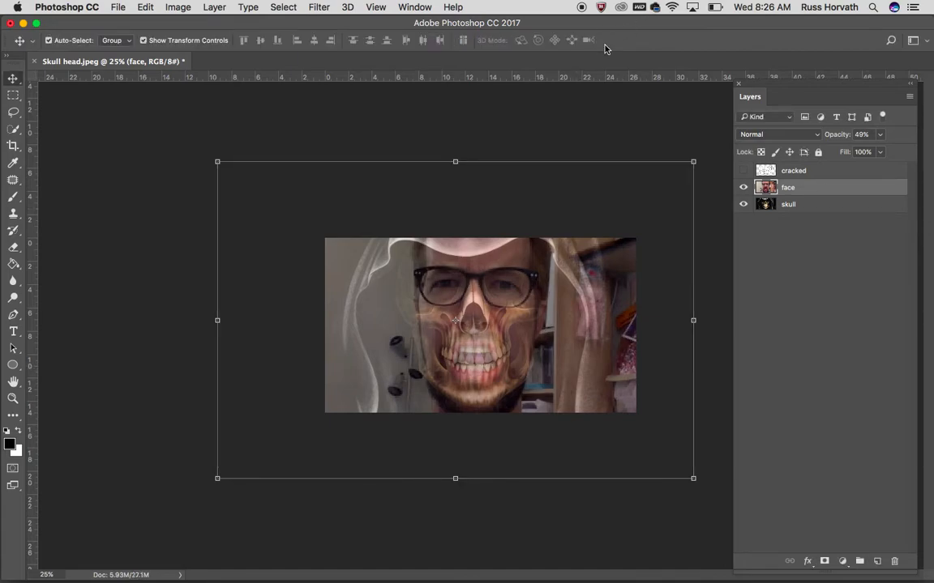
Compare the face's alignment with the skull by toggling the face layer's visibility at closer view
key(super+equal)
key(super+equal)
key(super+equal)
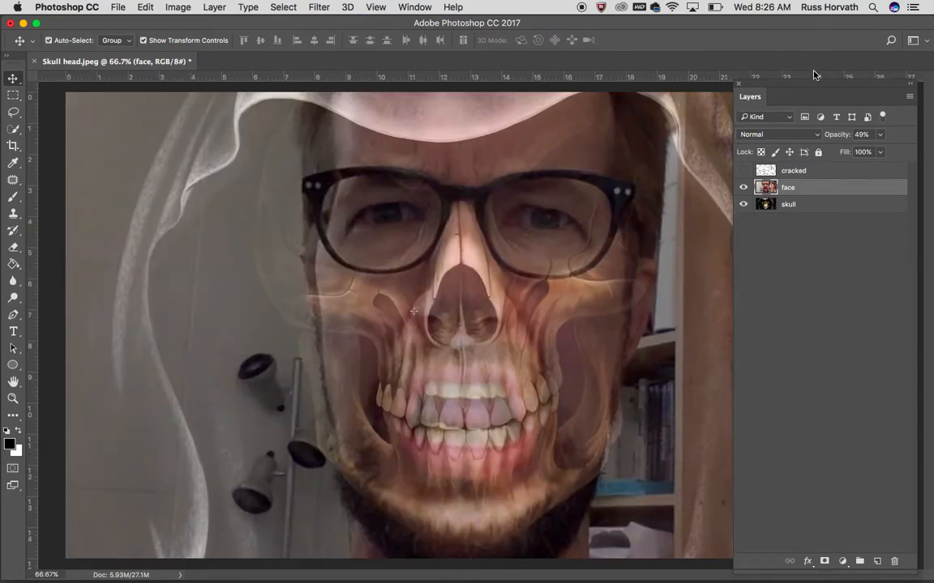
click(743, 187)
click(743, 187)
click(743, 187)
click(743, 188)
click(743, 187)
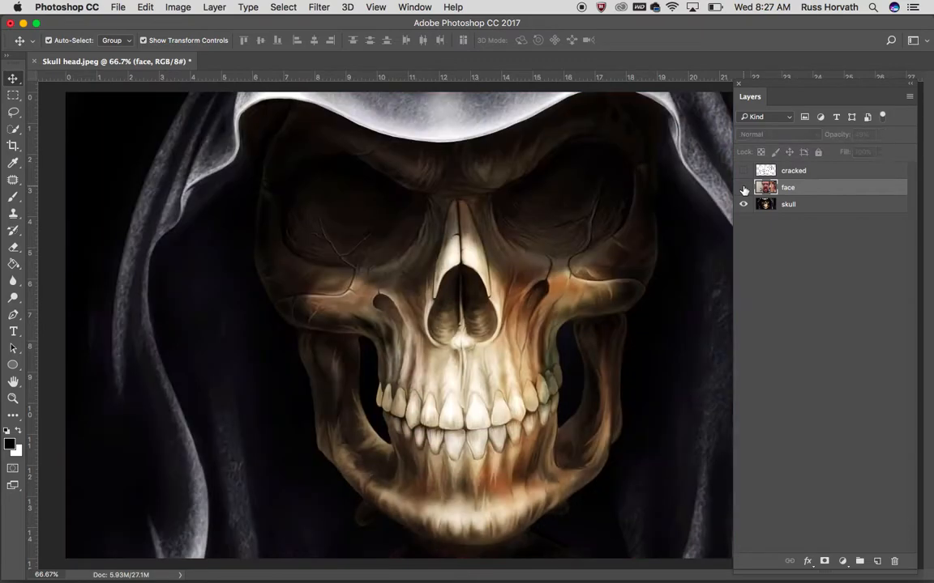
click(743, 187)
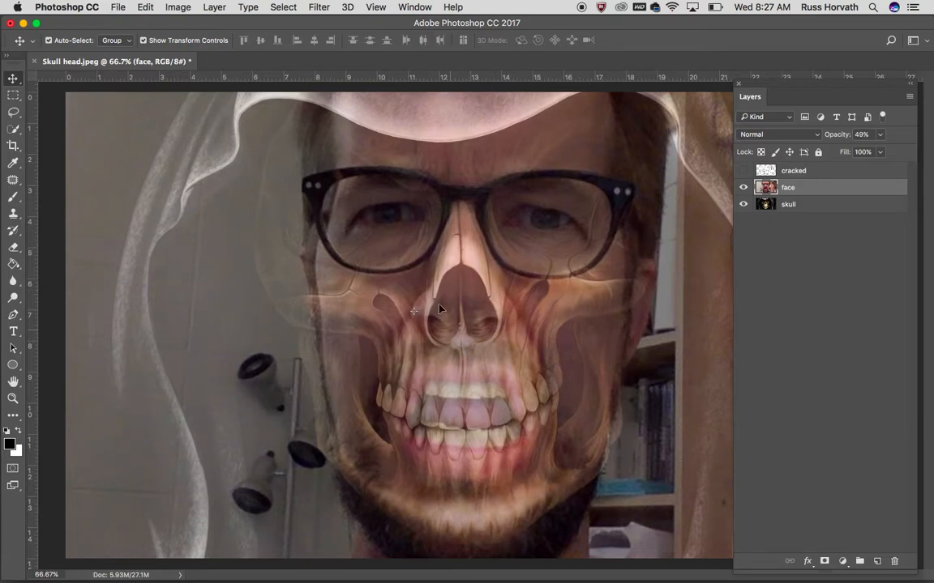
Start a custom warp on the face layer, moving the facial features down so the nose and teeth line up with the skull
click(145, 7)
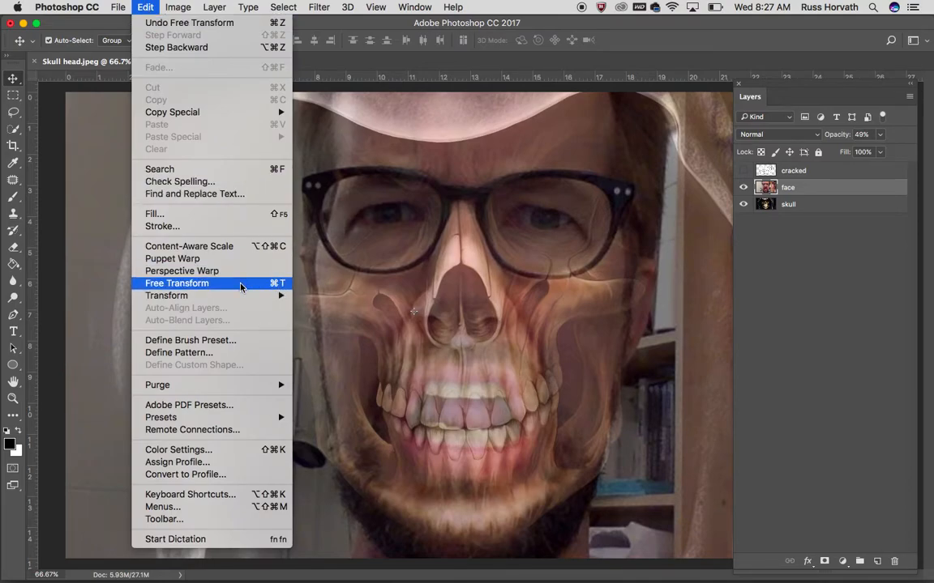
click(239, 283)
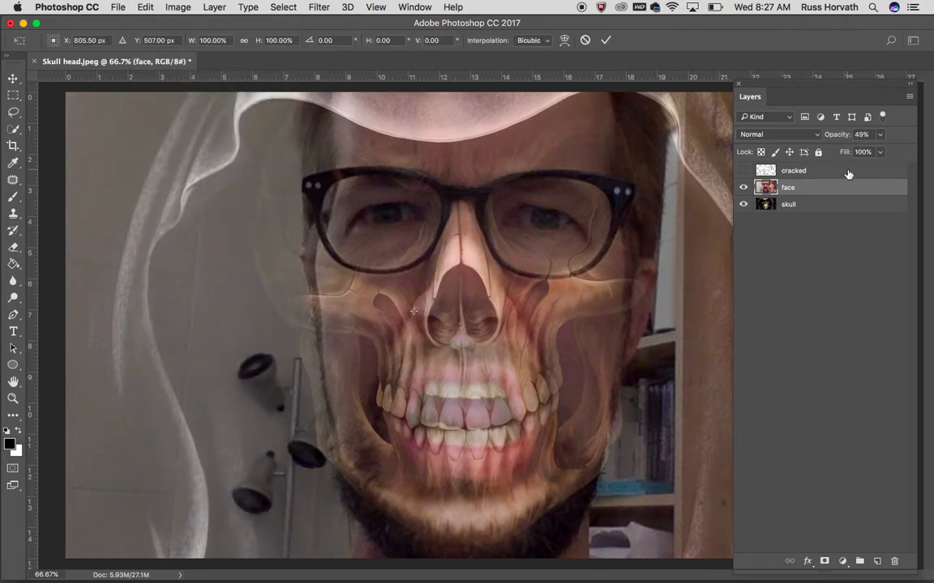
click(564, 43)
drag(464, 300, 466, 320)
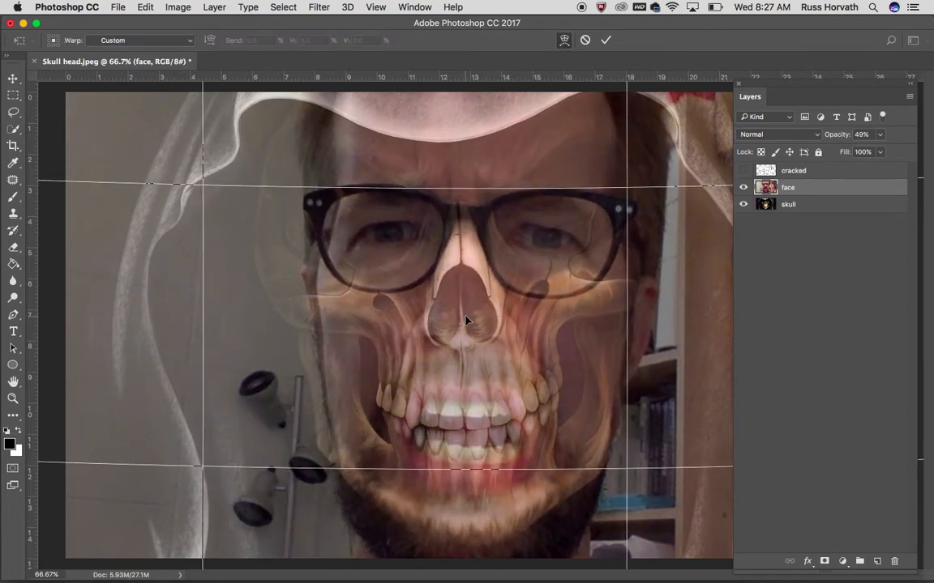
drag(469, 189, 468, 172)
drag(465, 264, 468, 264)
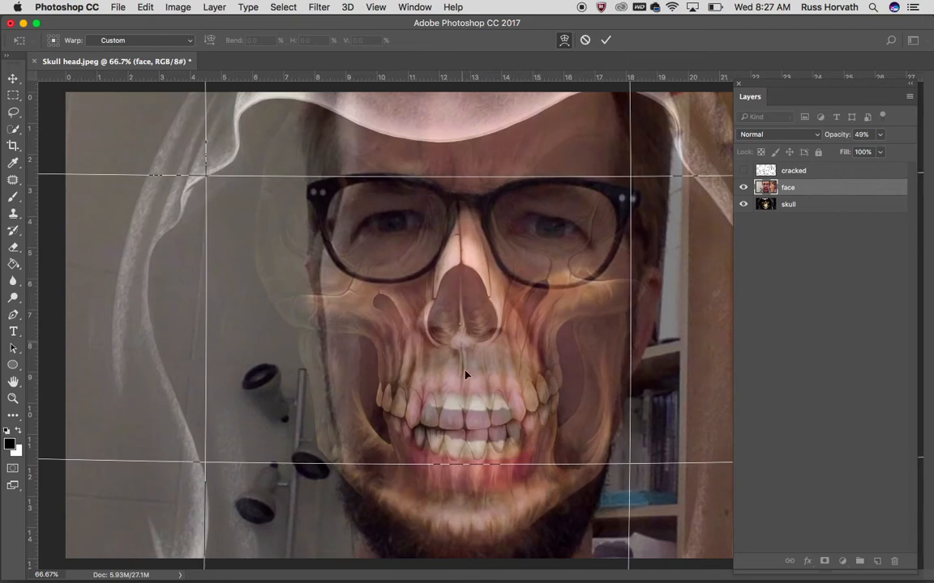
drag(463, 473, 467, 478)
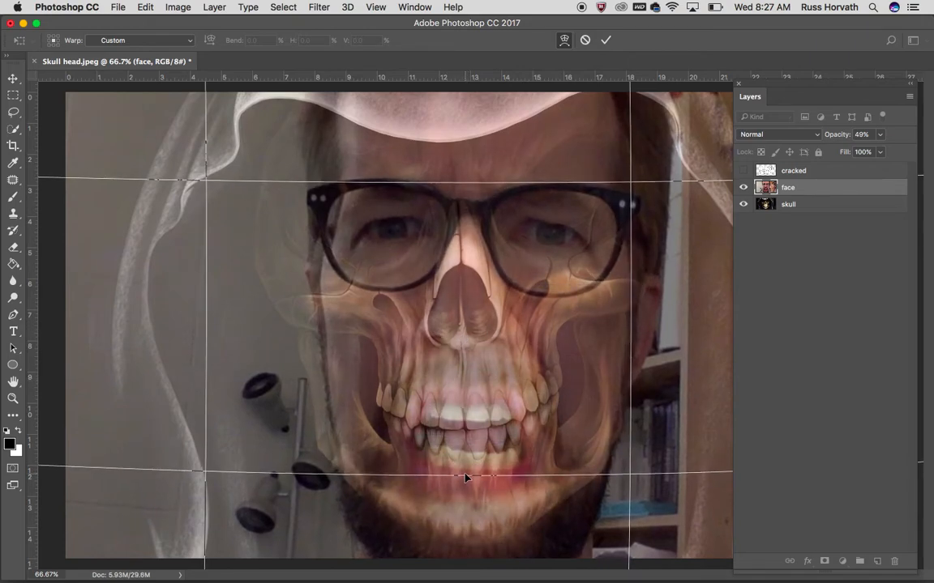
drag(475, 407, 469, 401)
Bulge the lower part of both outer edges of the face layer's warp outward to widen the face, and apply it
key(super+minus)
key(super+minus)
key(super+minus)
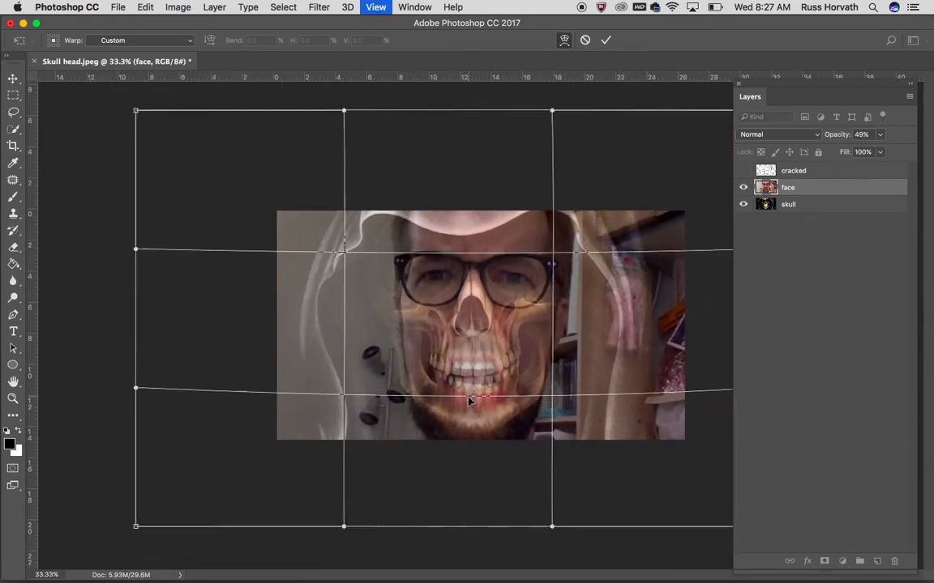
drag(217, 373, 247, 374)
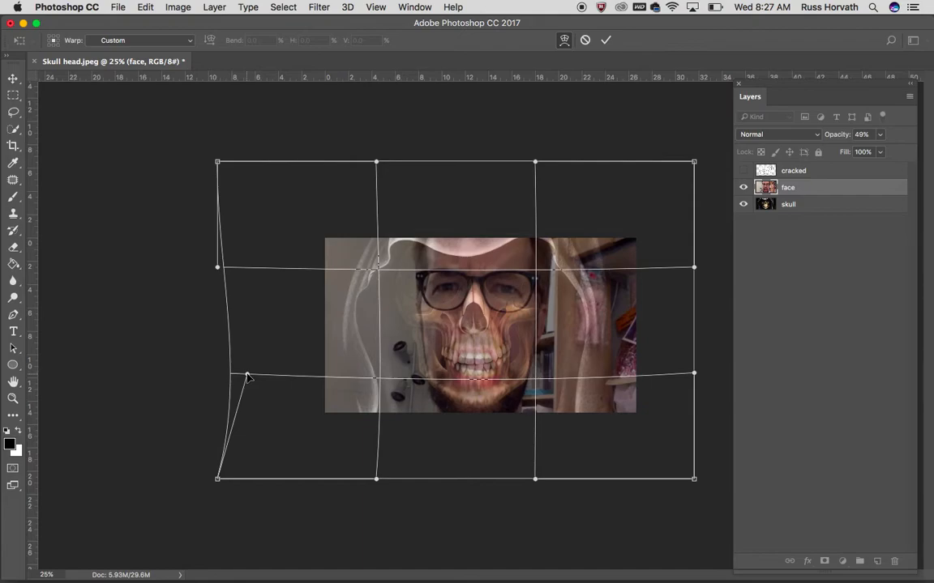
drag(694, 373, 727, 366)
drag(247, 375, 145, 371)
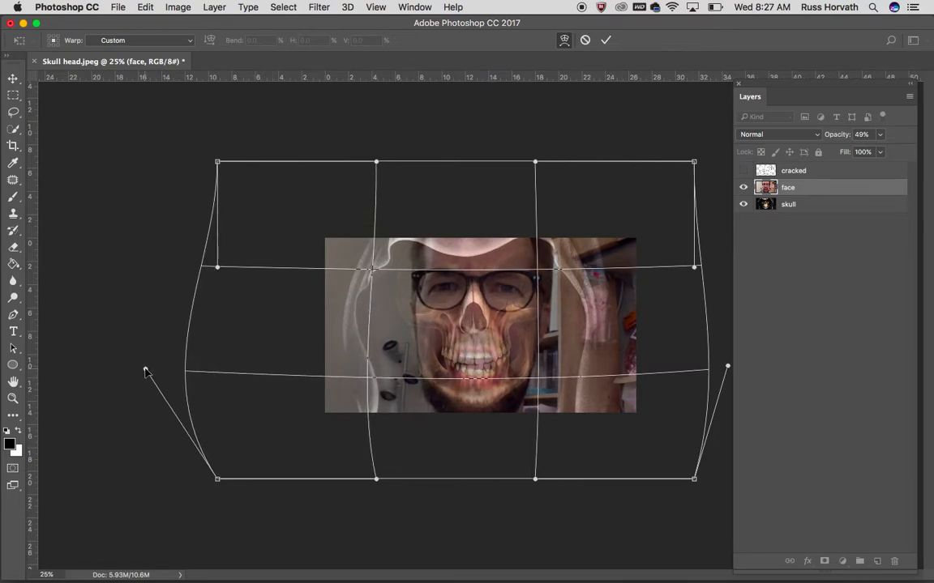
click(606, 40)
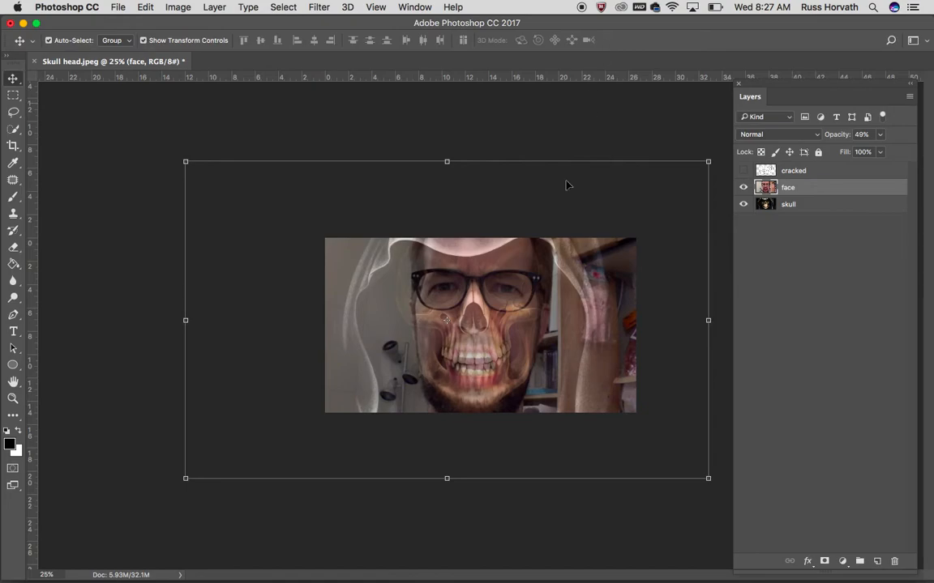
Restore the face layer's opacity to 100%
key(super+plus)
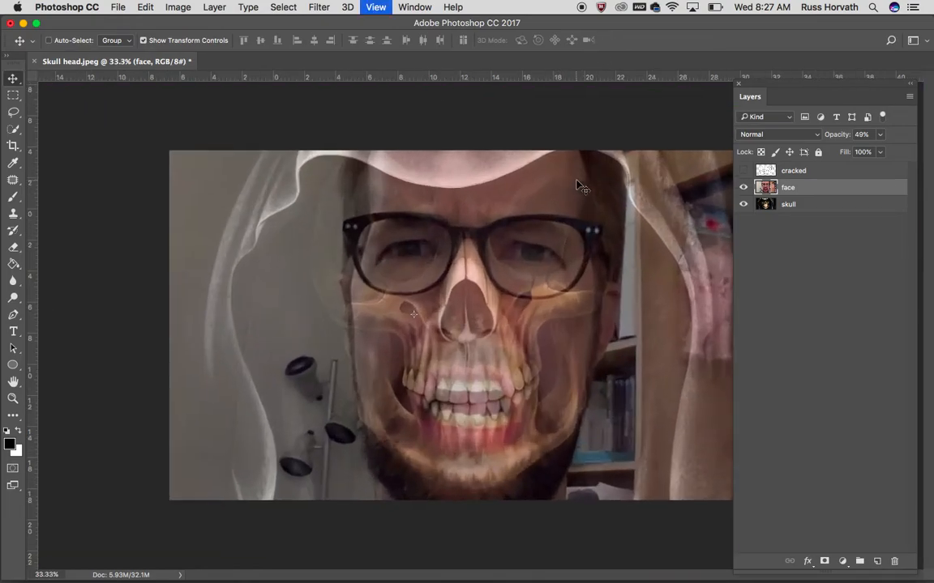
key(super+plus)
key(super+plus)
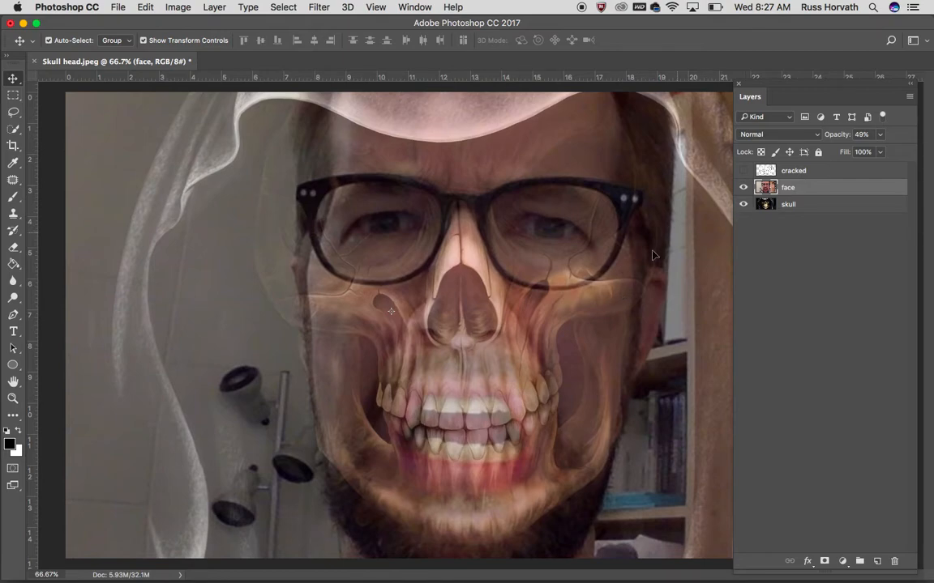
key(super+minus)
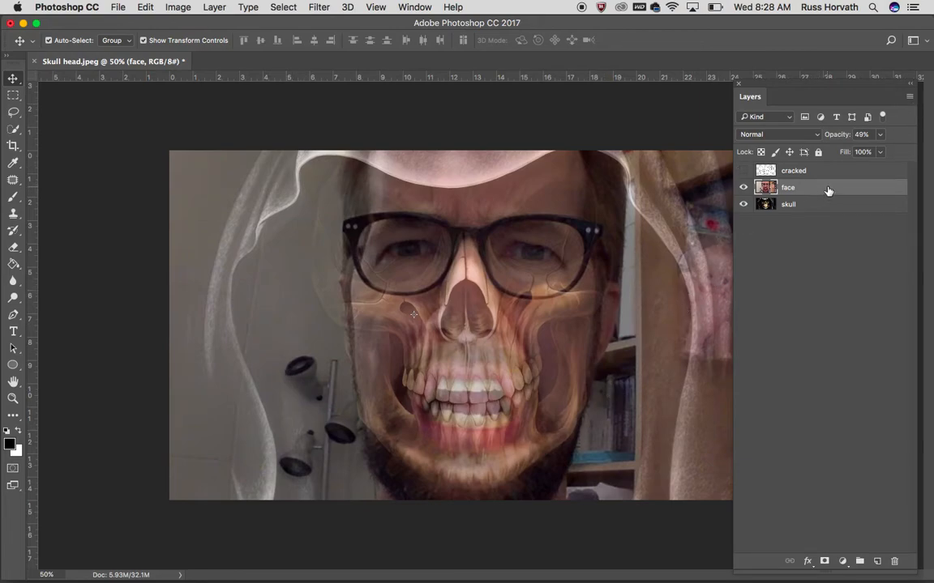
click(880, 135)
drag(877, 154, 919, 153)
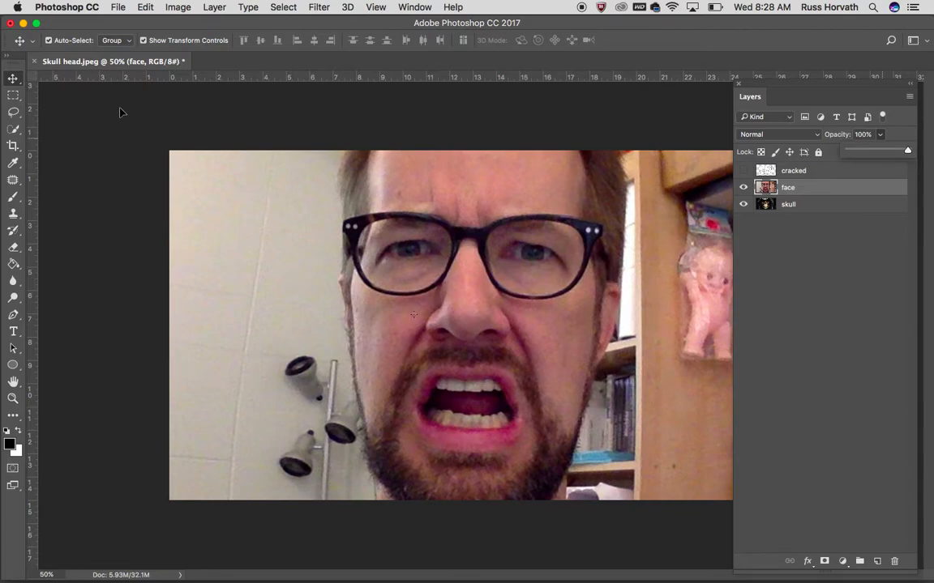
Set up the Quick Selection tool for a new selection with a 31 px brush
click(13, 131)
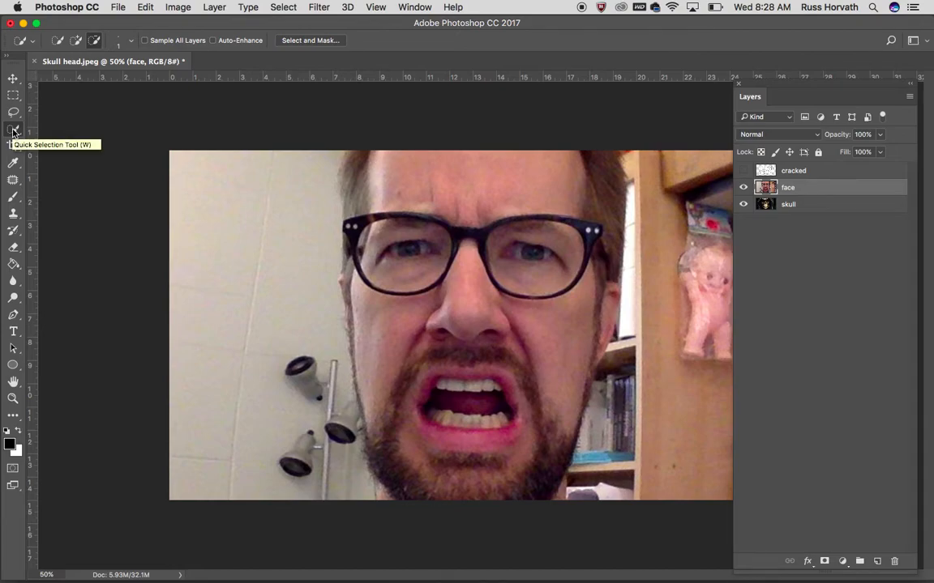
drag(13, 133, 67, 127)
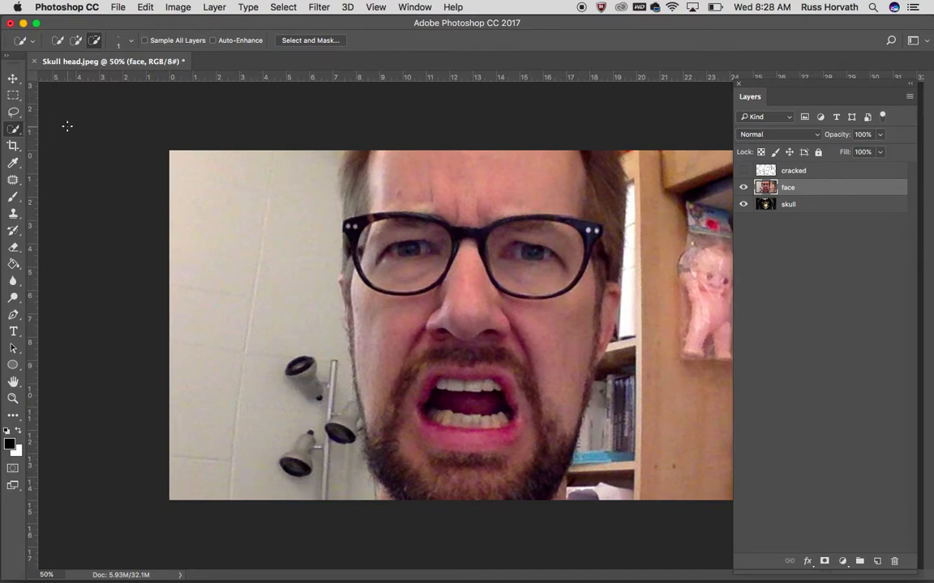
click(57, 40)
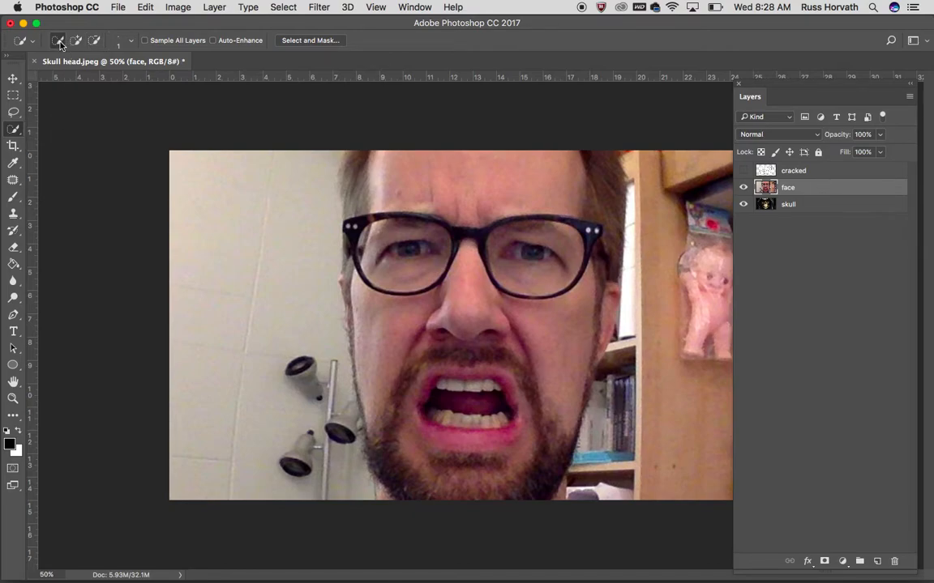
click(132, 41)
drag(56, 76, 74, 79)
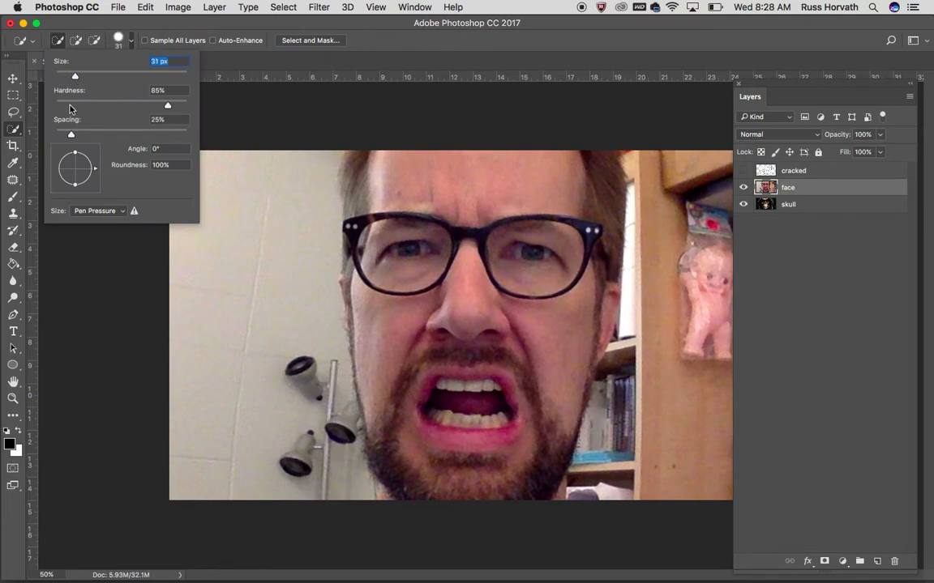
click(76, 43)
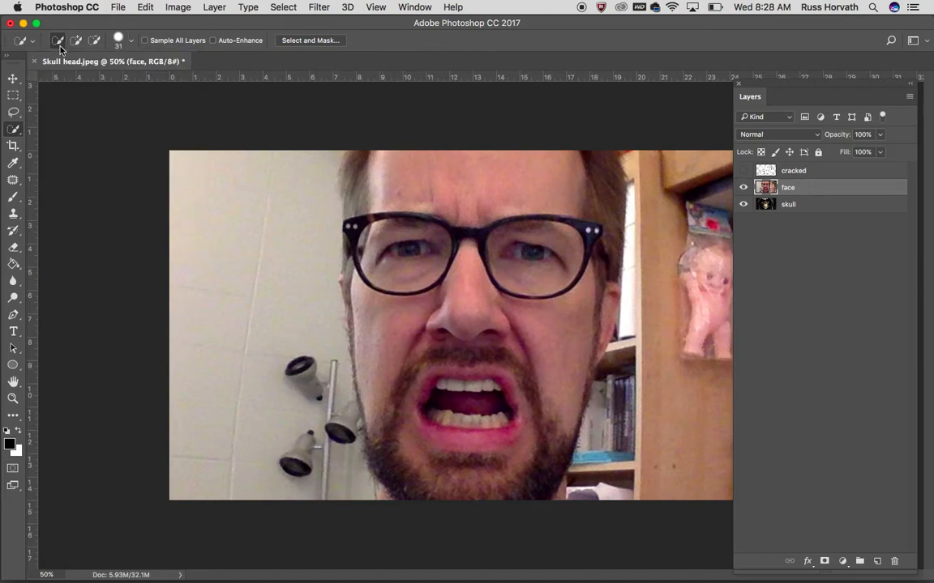
click(77, 42)
click(57, 41)
Select the man's whole head including hair and beard, and subtract the bookshelf area and the stray background beside the hair
mouse_move(460, 202)
mouse_down()
mouse_move(464, 274)
mouse_move(441, 336)
mouse_move(393, 188)
mouse_move(427, 187)
mouse_move(487, 162)
mouse_move(526, 342)
mouse_move(397, 381)
mouse_move(518, 380)
mouse_move(525, 366)
mouse_up()
mouse_move(354, 292)
mouse_down()
mouse_move(342, 203)
mouse_move(350, 166)
mouse_move(363, 189)
mouse_up()
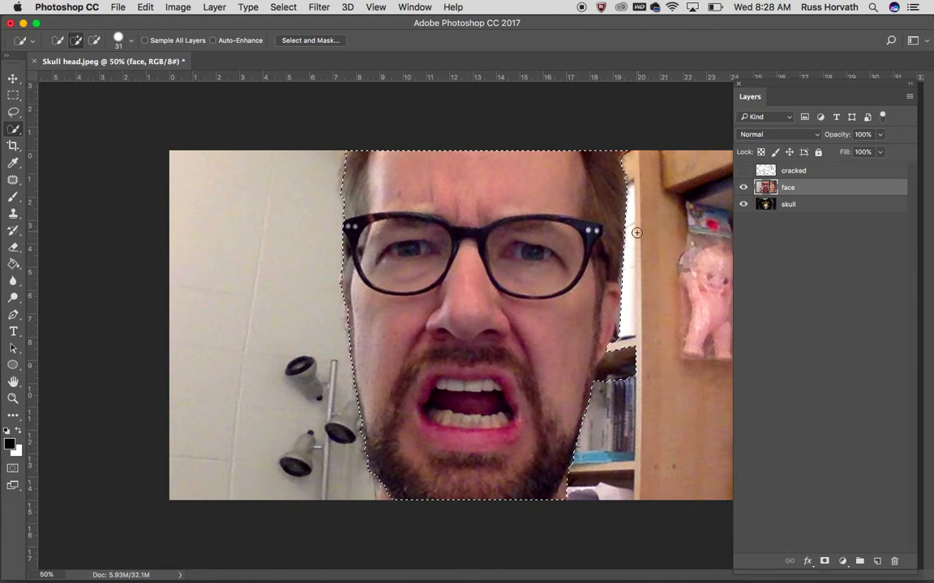
click(96, 43)
drag(656, 376, 617, 358)
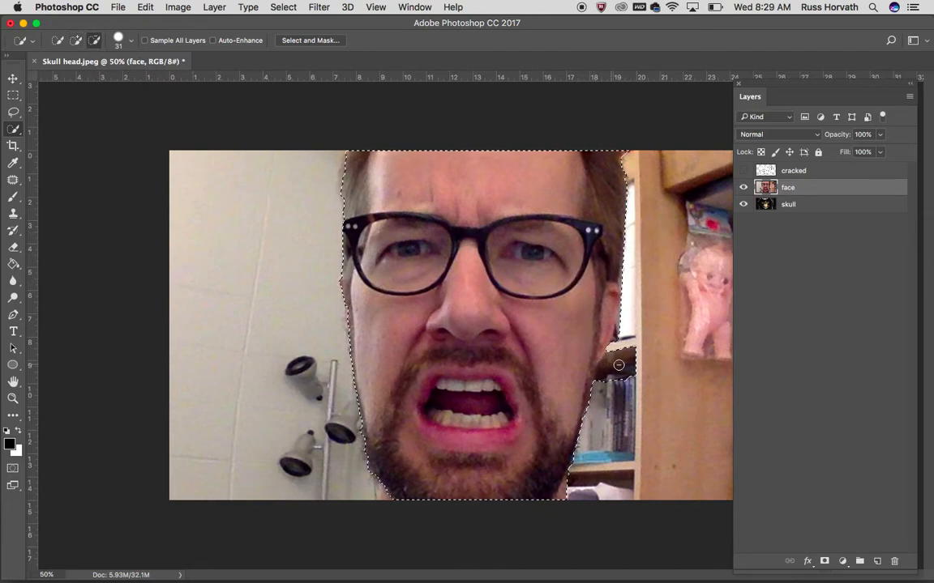
click(626, 157)
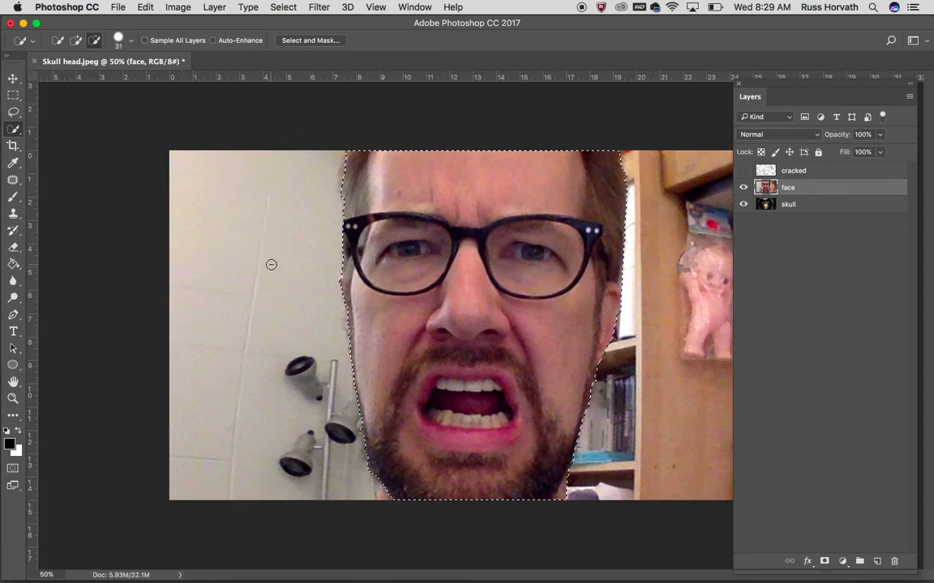
Mask the face layer with the head selection and check the cutout against the skull by toggling the layer's visibility
click(824, 563)
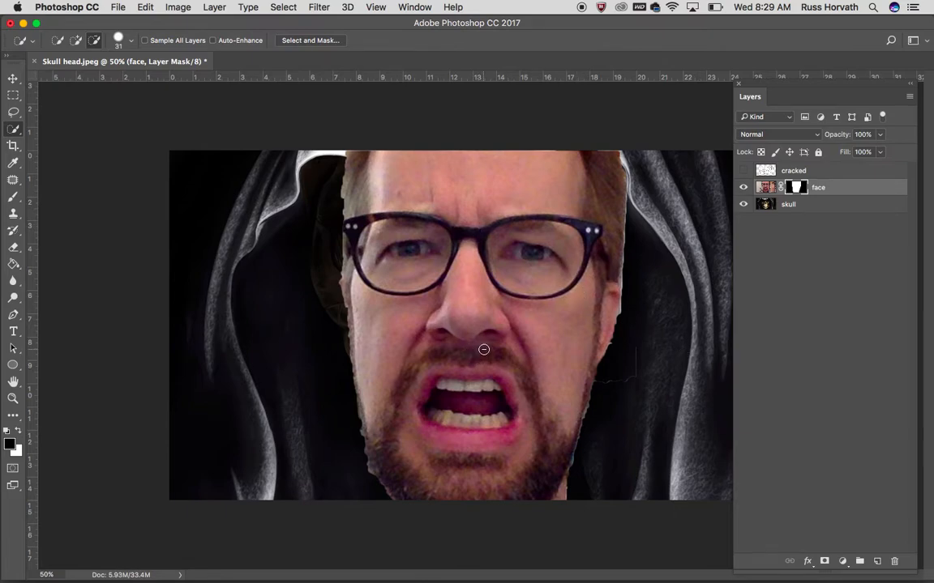
click(743, 187)
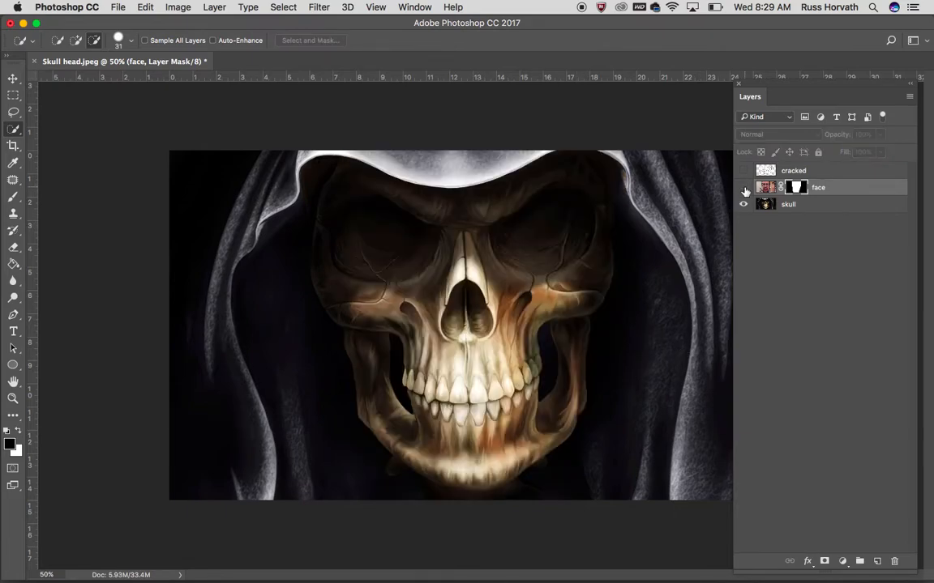
click(743, 187)
click(743, 187)
click(743, 187)
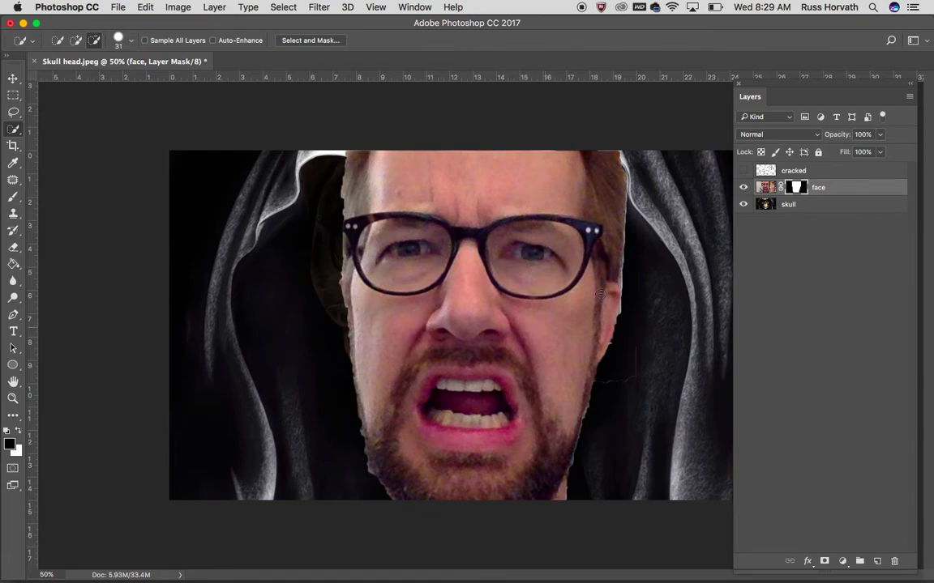
click(766, 187)
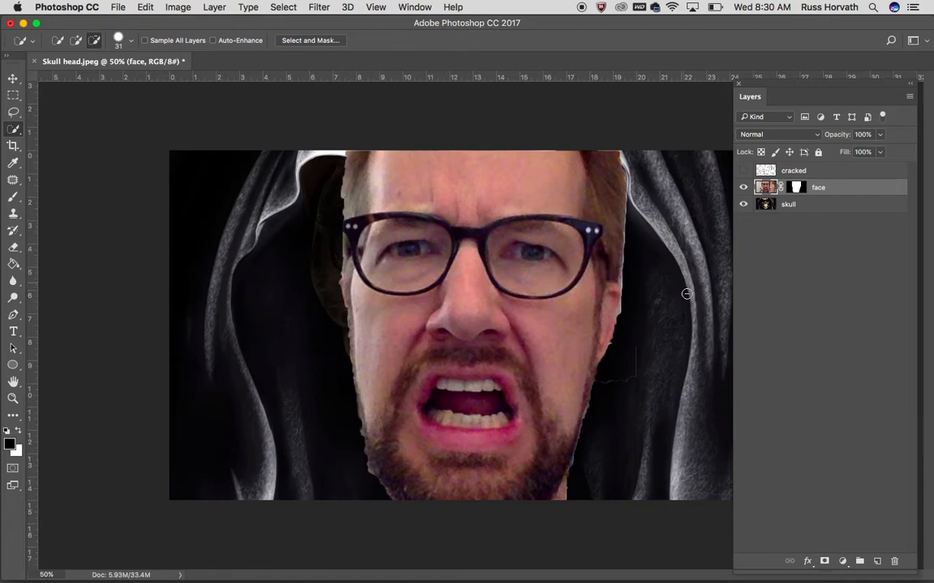
click(795, 187)
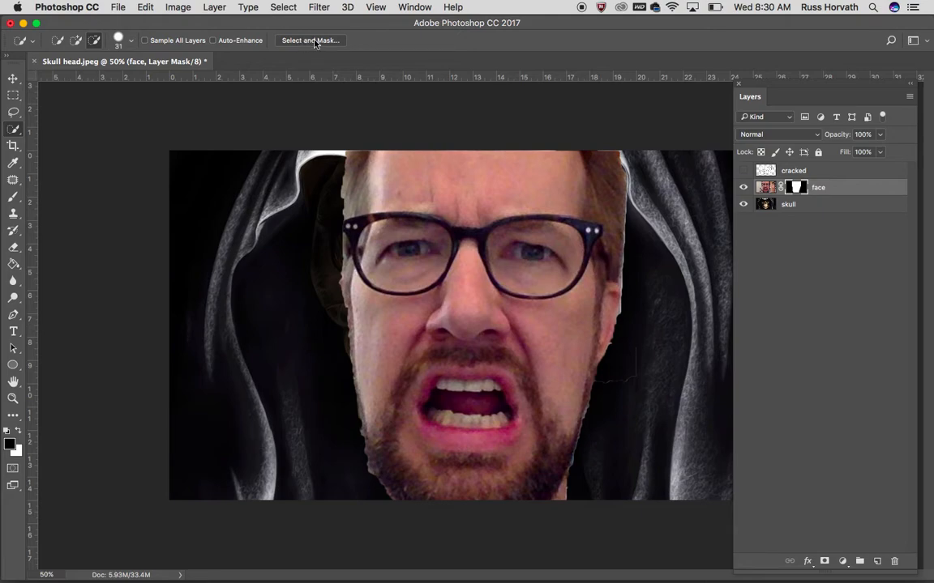
double_click(796, 190)
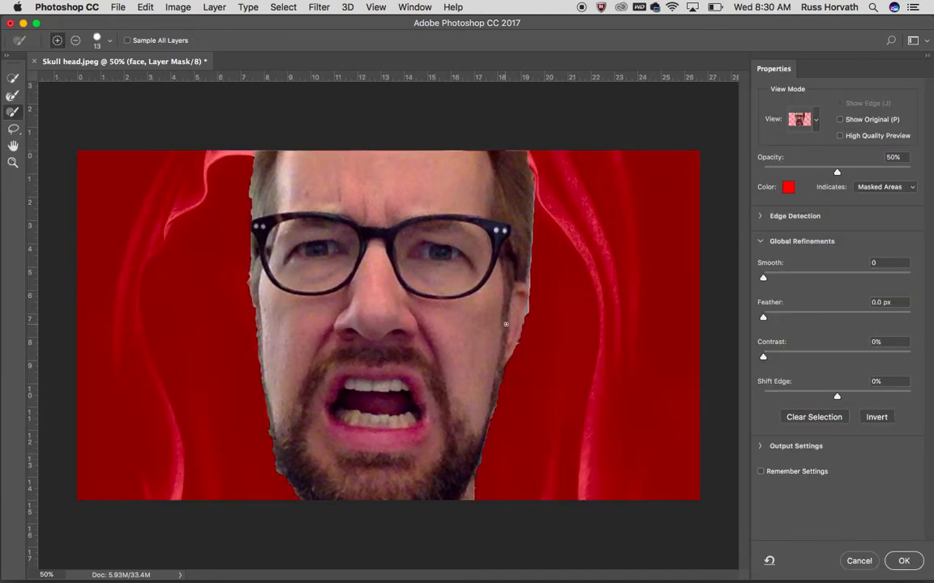
click(902, 560)
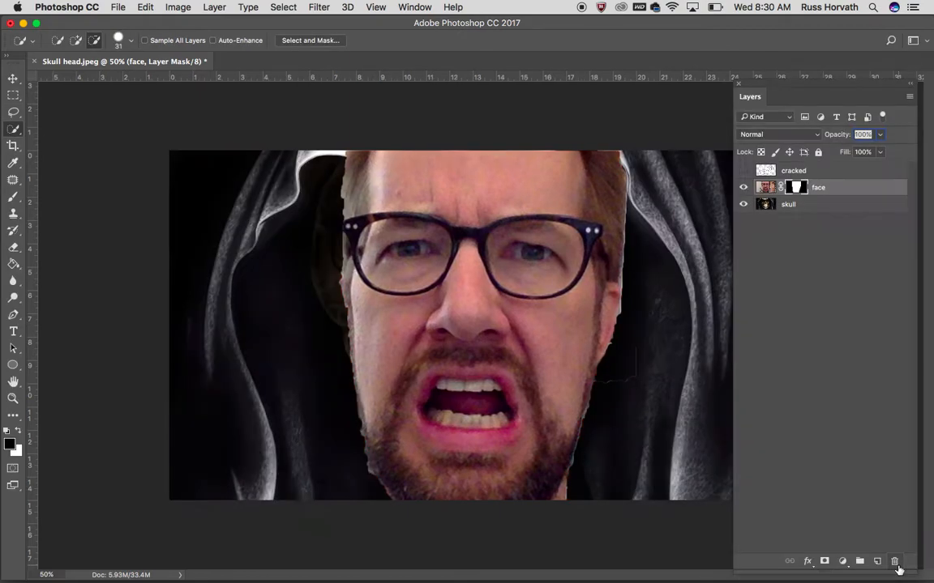
Open the face layer's mask in Select and Mask and show it in Overlay view
click(311, 40)
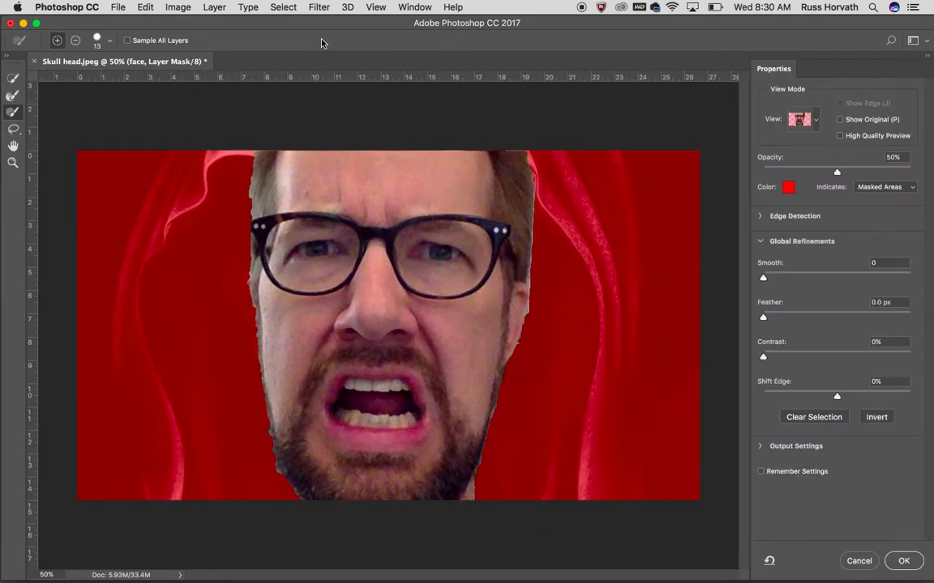
click(817, 121)
click(817, 121)
click(816, 122)
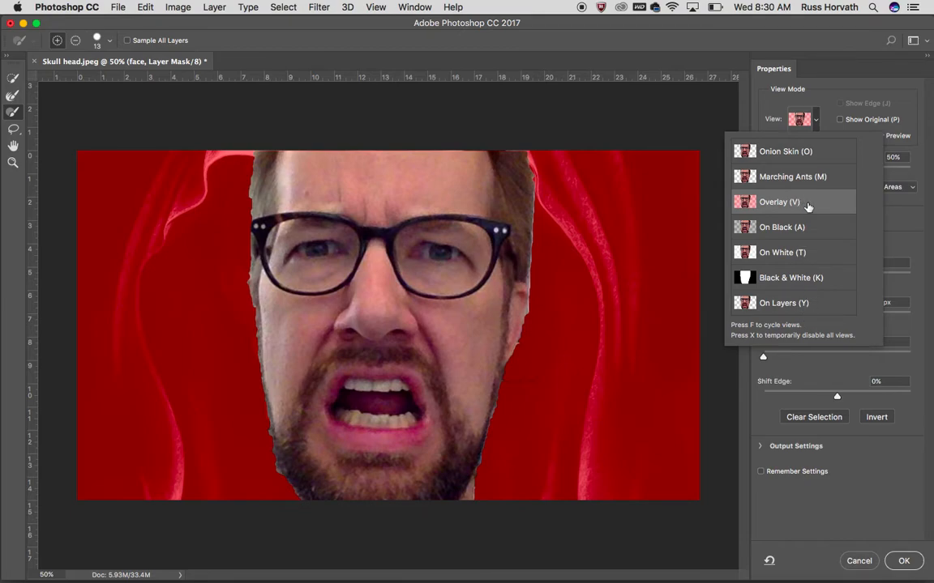
click(800, 202)
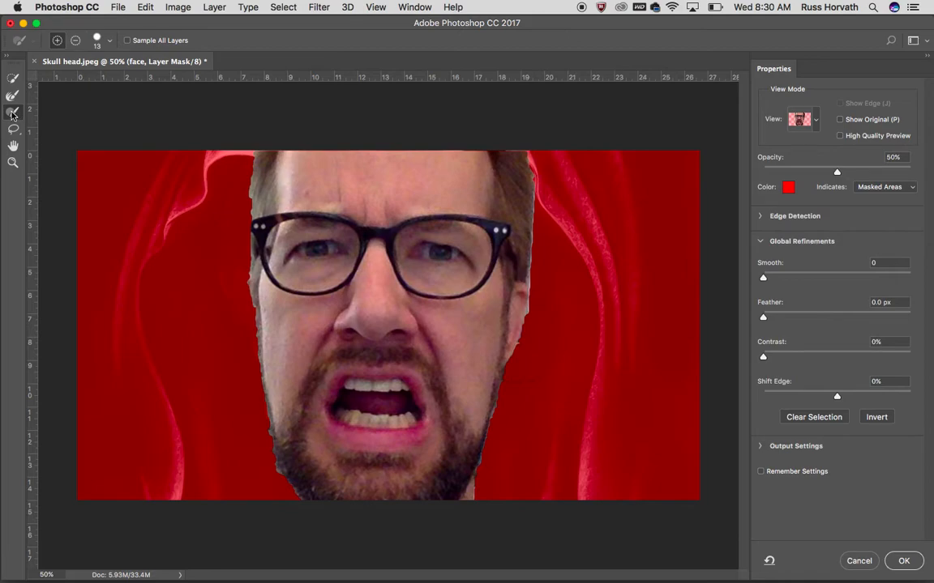
Subtract the ragged background fringe along the lower edge of the man's ear from the mask with a 13 px brush
click(109, 44)
click(109, 45)
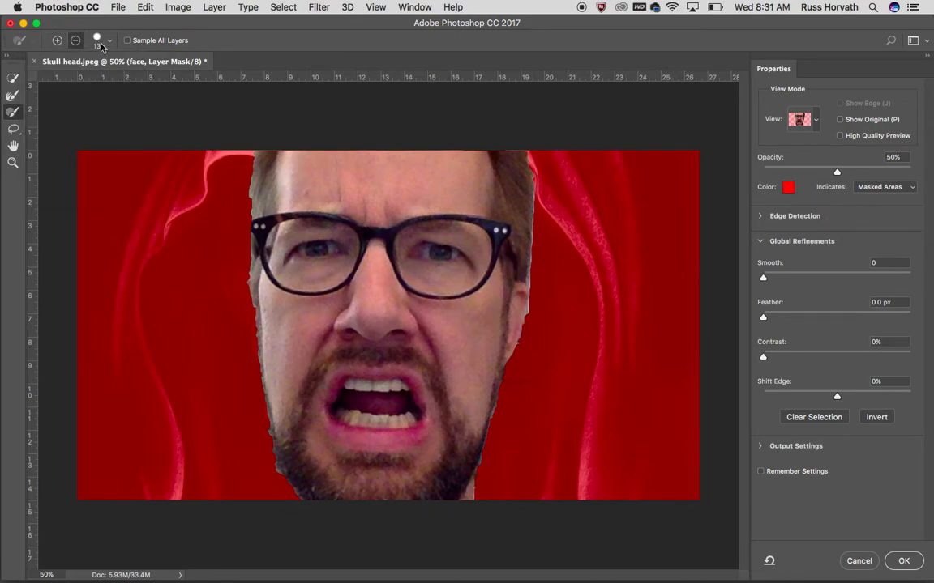
click(74, 41)
key(super+equal)
key(super+equal)
key(super+equal)
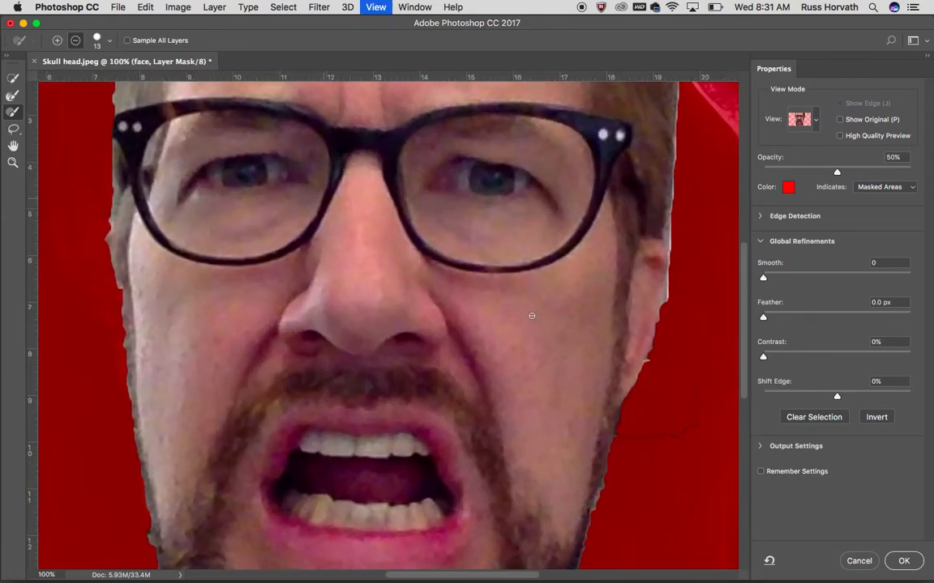
key(space)
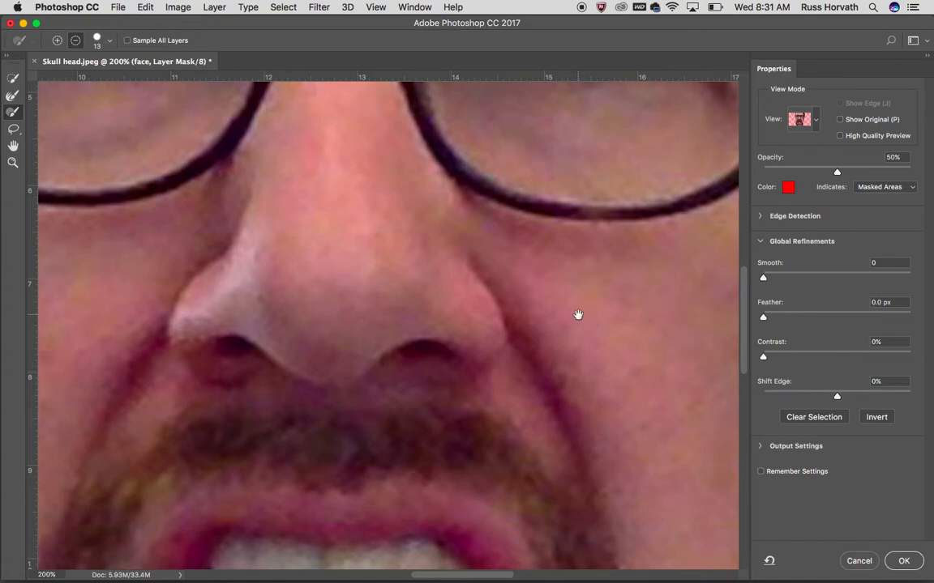
drag(578, 315, 448, 270)
drag(590, 289, 448, 309)
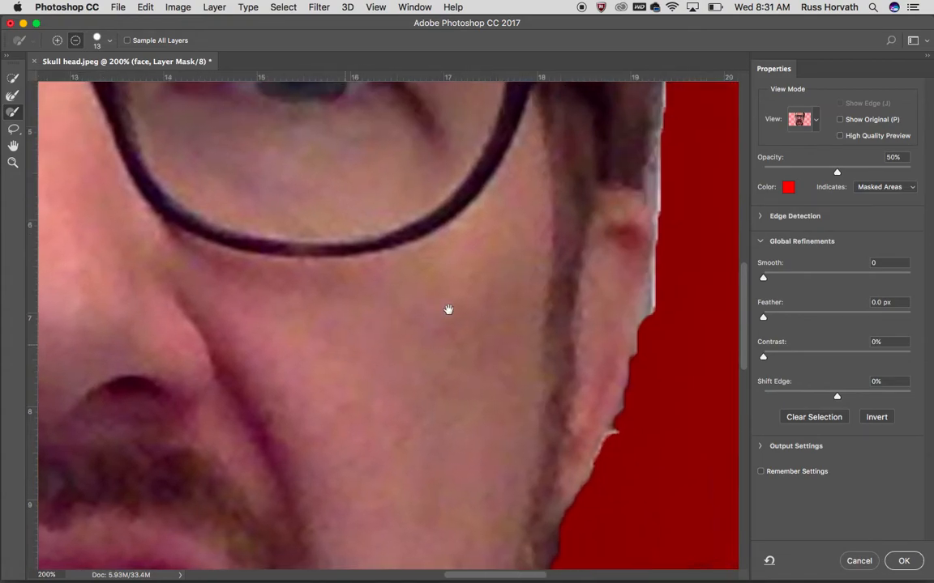
drag(520, 311, 320, 245)
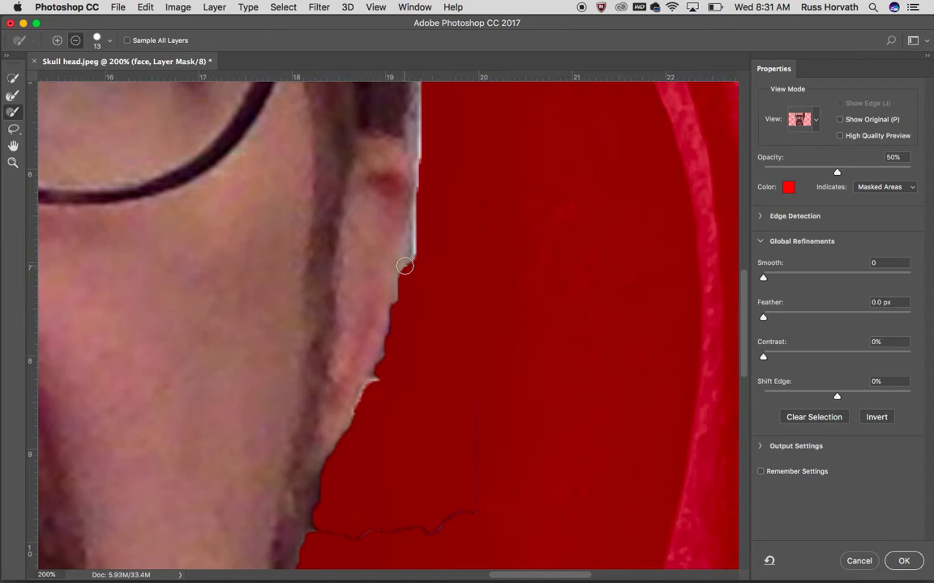
mouse_move(410, 267)
mouse_down()
mouse_move(418, 231)
mouse_move(397, 332)
mouse_move(346, 444)
mouse_up()
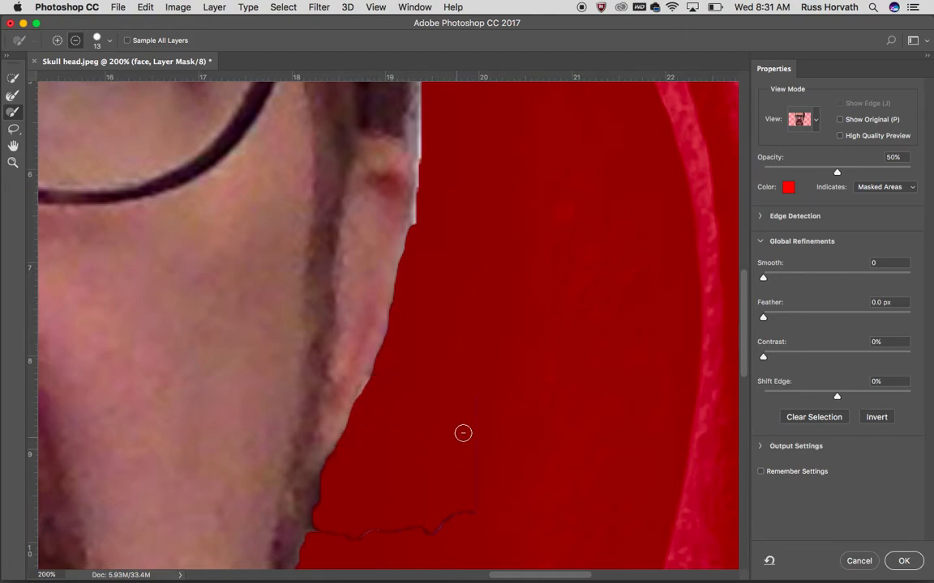
Subtract the pale fringe beside the upper ear and the hair above it, and add back the missing hair edge near the image top
mouse_move(456, 514)
mouse_down()
mouse_move(422, 530)
mouse_move(316, 531)
mouse_move(333, 473)
mouse_move(432, 359)
mouse_up()
mouse_move(475, 243)
mouse_down()
mouse_move(473, 383)
mouse_move(425, 397)
mouse_move(413, 392)
mouse_move(410, 280)
mouse_move(419, 252)
mouse_up()
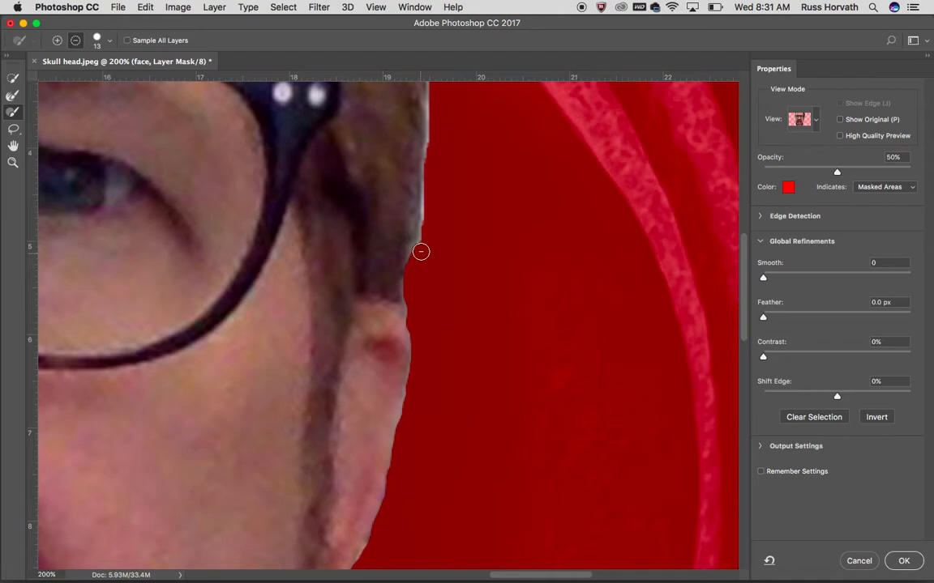
mouse_move(461, 299)
mouse_down()
mouse_move(463, 187)
mouse_move(470, 403)
mouse_move(461, 443)
mouse_up()
drag(521, 310, 506, 425)
mouse_move(422, 519)
mouse_down()
mouse_move(402, 510)
mouse_move(420, 416)
mouse_move(434, 150)
mouse_up()
scroll(510, 333, up, 10)
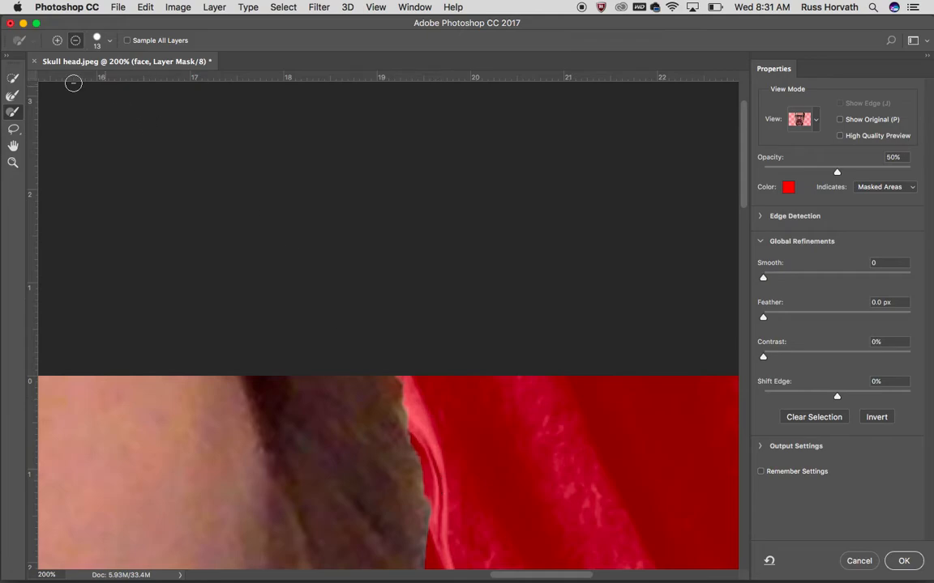
click(57, 40)
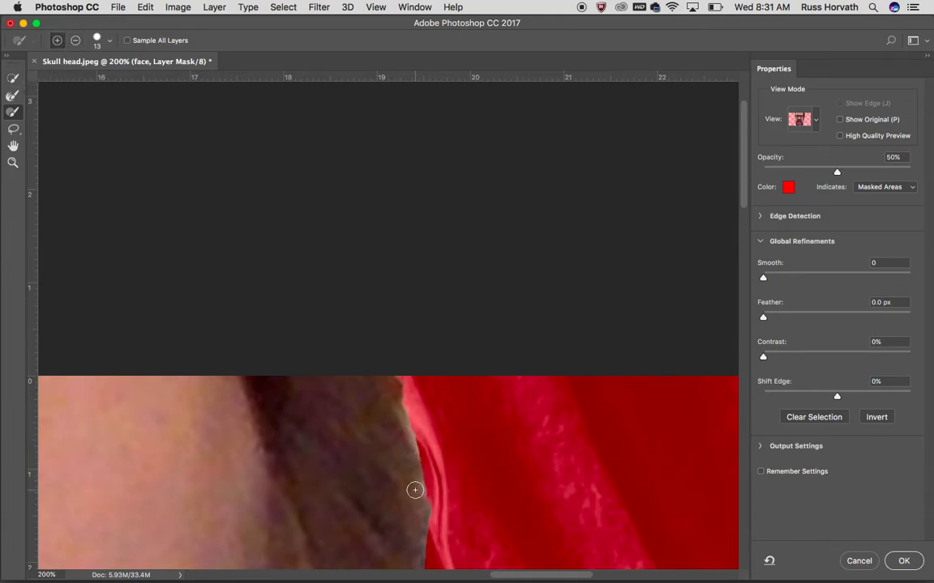
Even out the hair edge on the opposite side of the head and add the outer corner of the glasses back to the mask
drag(296, 533, 511, 296)
drag(263, 344, 649, 364)
drag(414, 313, 522, 190)
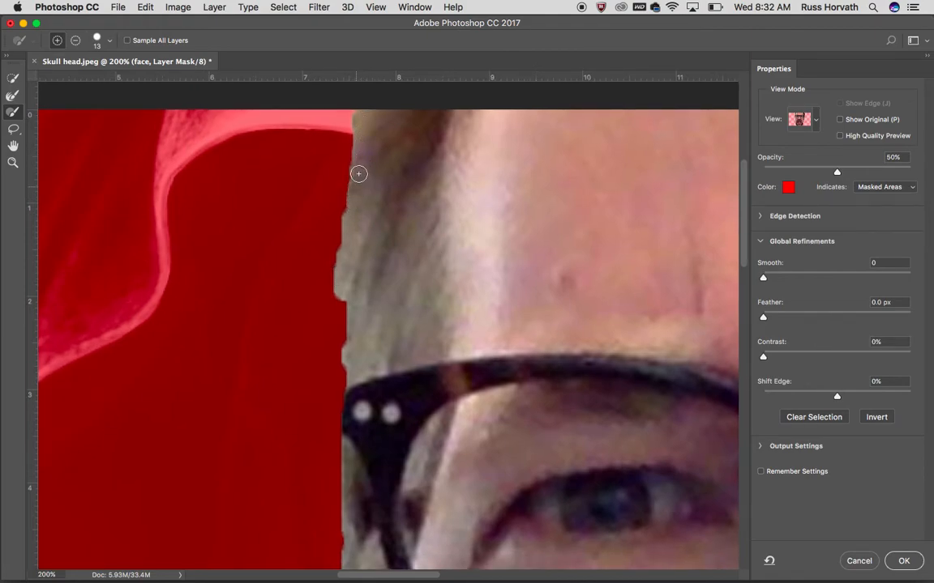
click(75, 40)
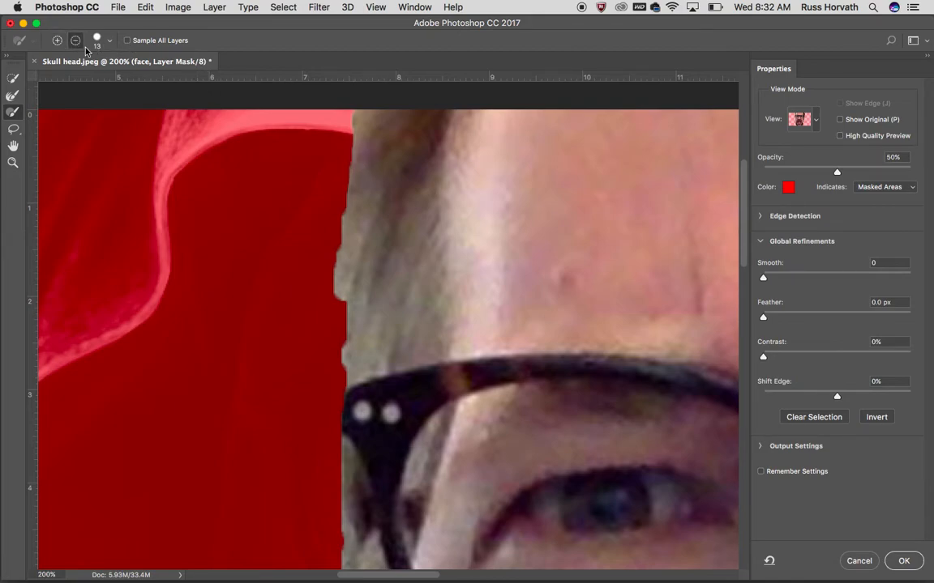
drag(333, 303, 333, 233)
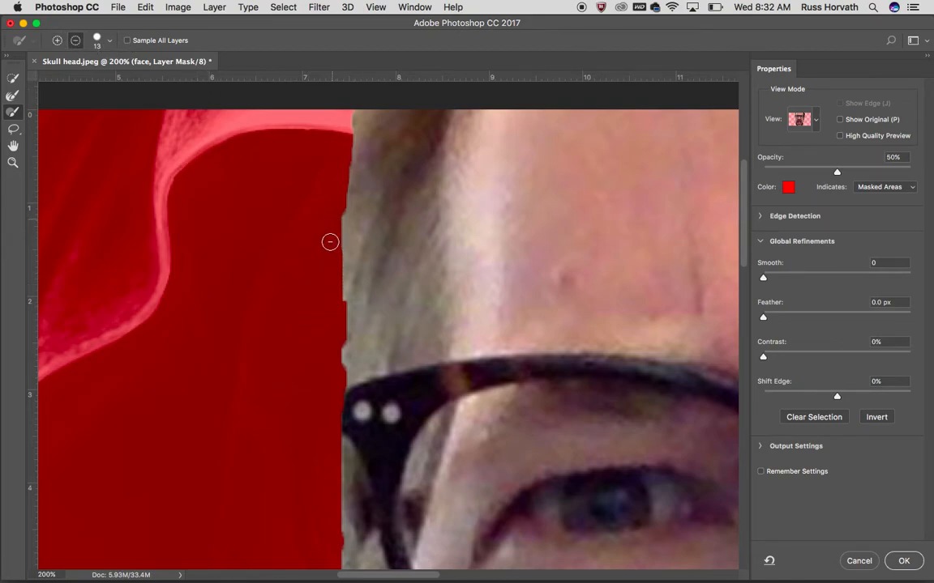
drag(340, 350, 339, 367)
click(57, 40)
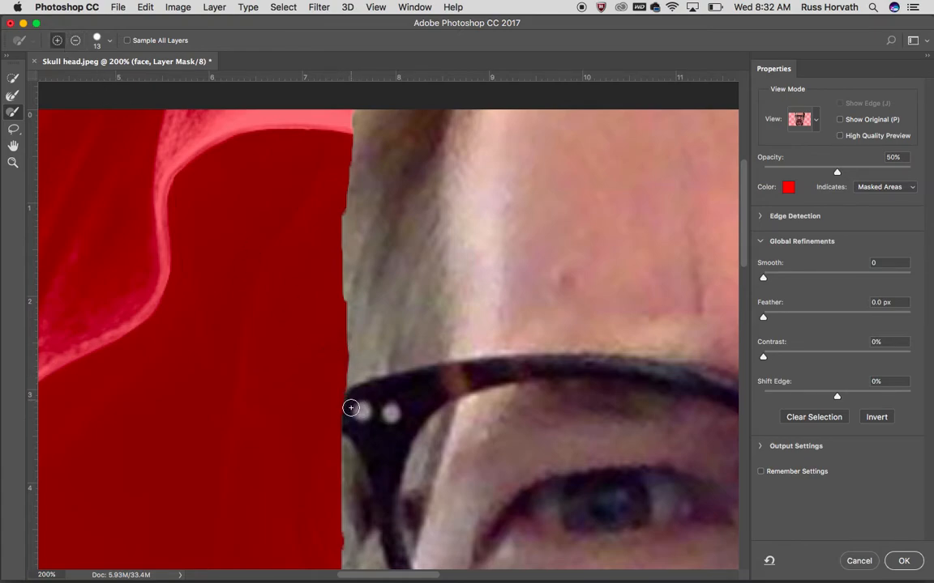
drag(349, 397, 347, 434)
Clean up the sideburn edge below the glasses by adding missing hair and subtracting the stray background bumps
click(75, 40)
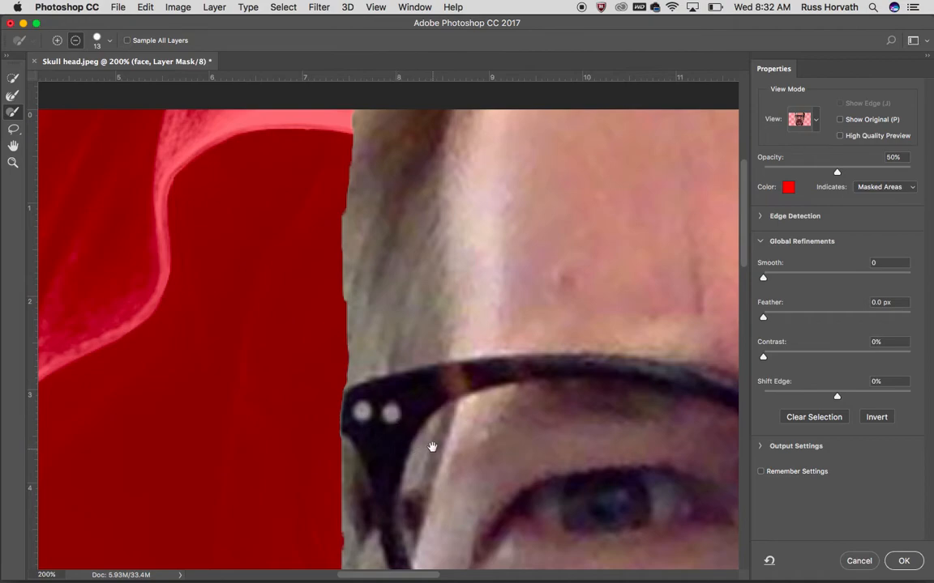
drag(432, 496, 427, 306)
scroll(427, 305, down, 5)
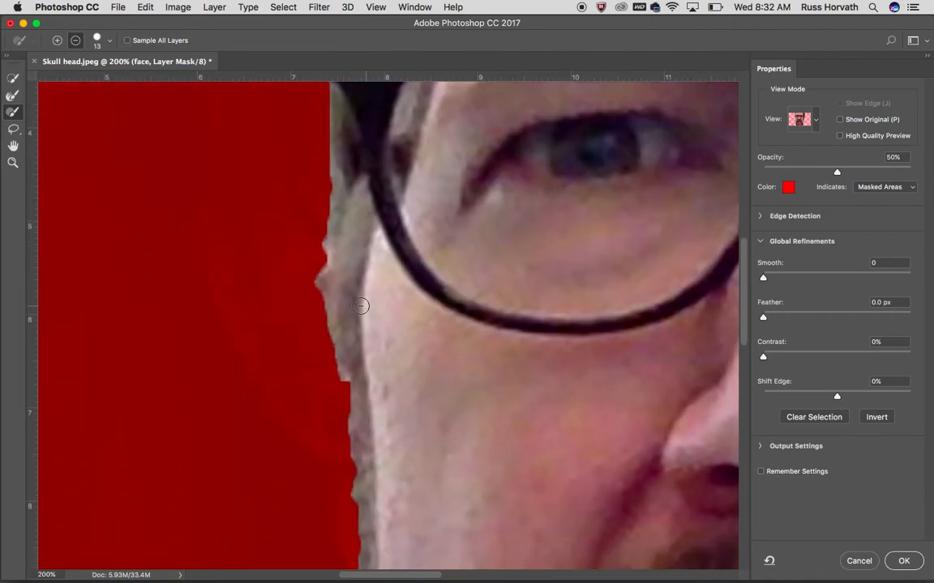
mouse_move(307, 278)
mouse_down()
mouse_move(318, 273)
mouse_move(324, 180)
mouse_up()
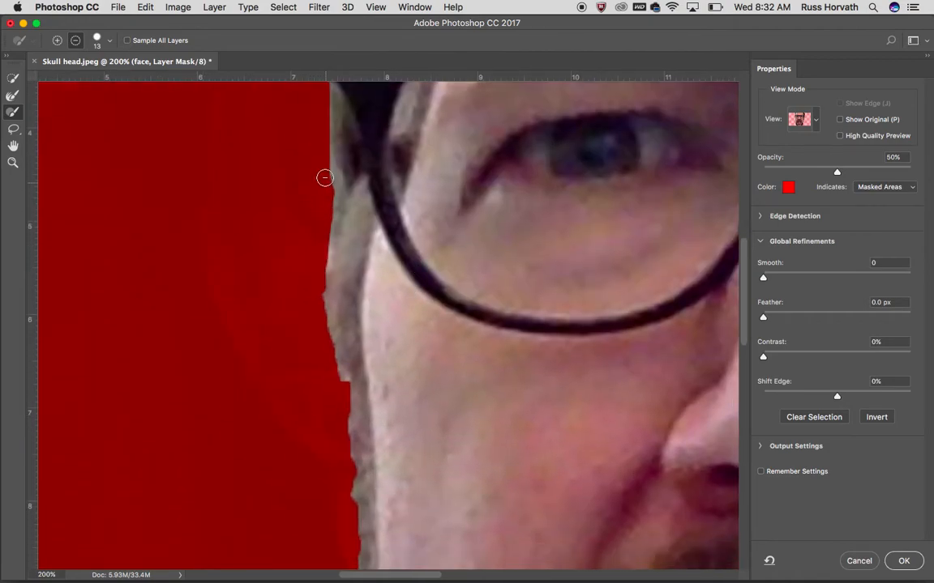
click(56, 40)
mouse_move(333, 343)
mouse_down()
mouse_move(328, 273)
mouse_move(326, 326)
mouse_move(353, 399)
mouse_move(355, 459)
mouse_move(344, 400)
mouse_move(357, 486)
mouse_up()
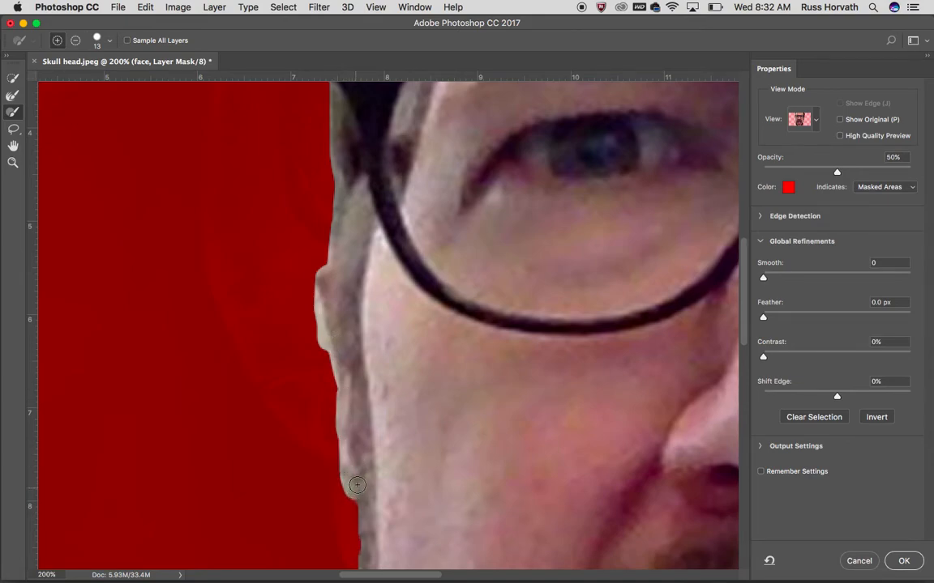
click(74, 40)
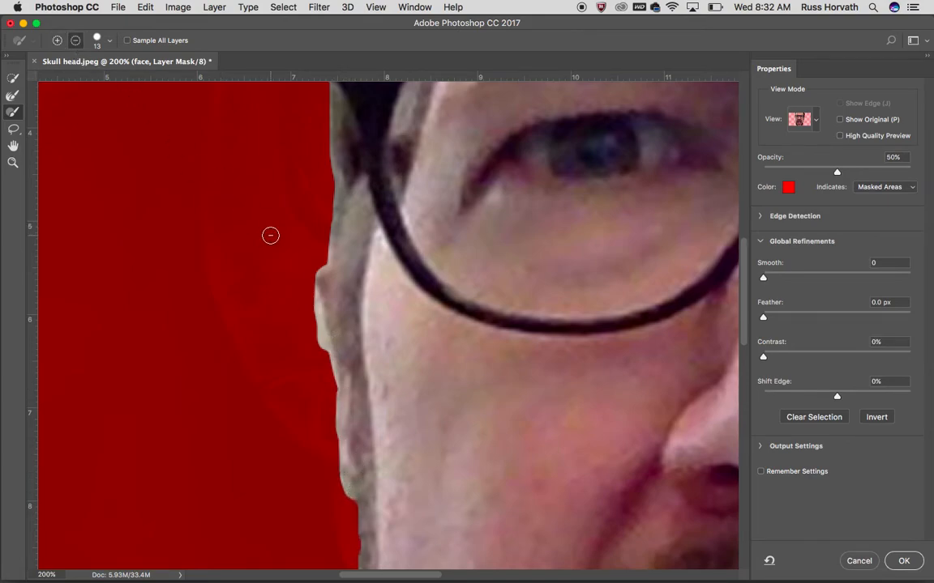
mouse_move(297, 293)
mouse_down()
mouse_move(313, 309)
mouse_move(333, 381)
mouse_move(348, 503)
mouse_up()
drag(316, 265, 317, 305)
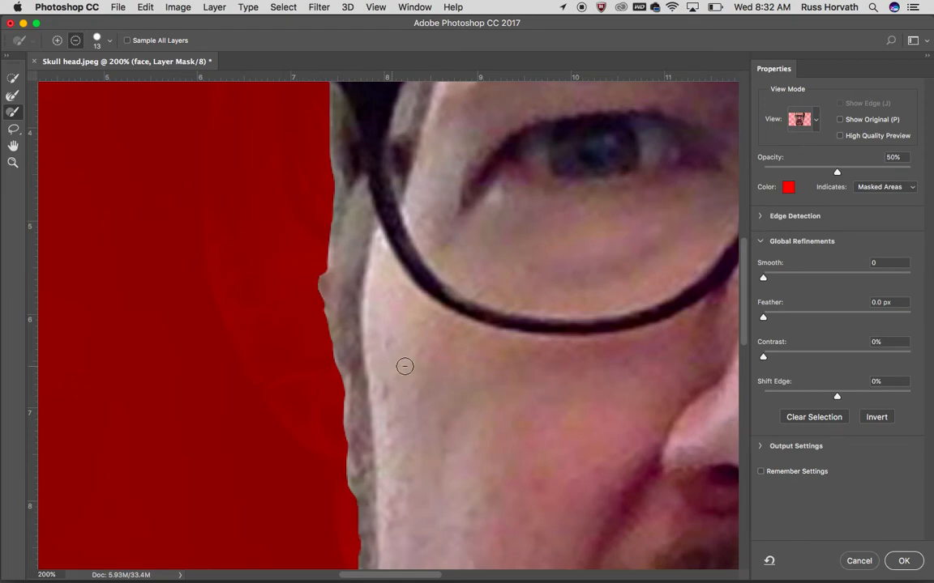
Subtract the jagged background fringe along the cheek and beard down to the chin
scroll(411, 307, down, 10)
drag(273, 161, 293, 363)
drag(424, 365, 416, 209)
scroll(413, 214, down, 10)
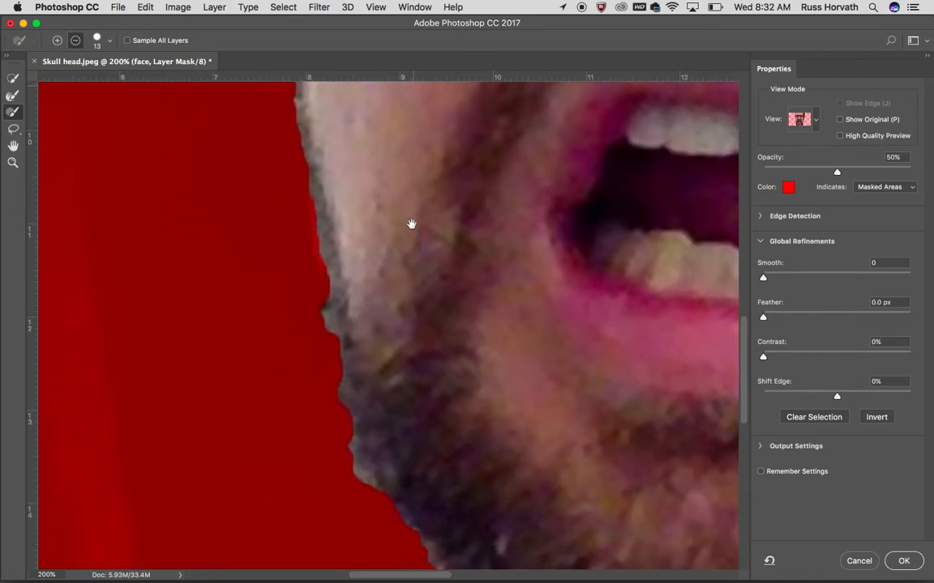
mouse_move(323, 284)
mouse_down()
mouse_move(349, 402)
mouse_move(371, 442)
mouse_move(344, 373)
mouse_move(375, 444)
mouse_up()
drag(338, 342, 310, 193)
drag(567, 460, 440, 379)
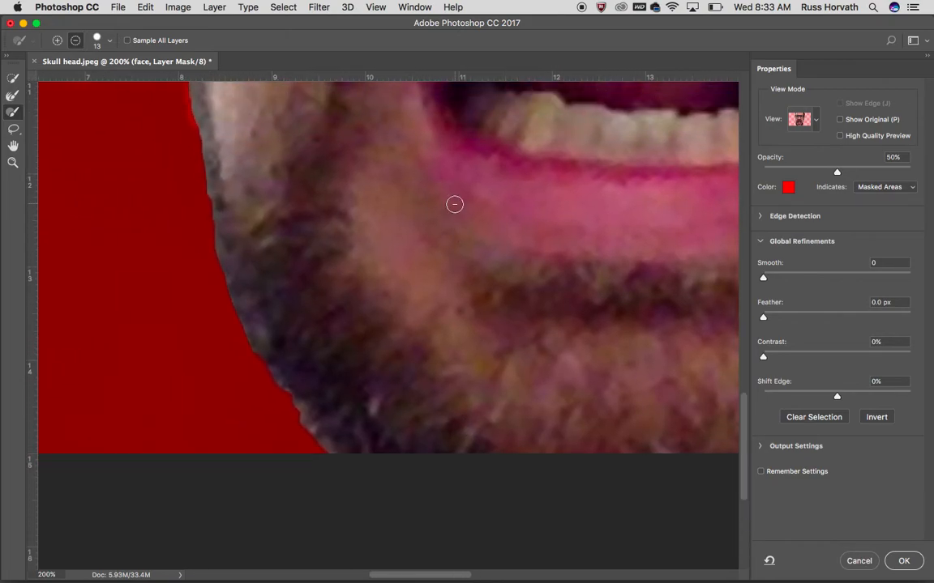
Lower the overlay opacity to 28%, and switch the mask preview to Black & White view
key(super+minus)
key(super+minus)
key(super+minus)
key(super+minus)
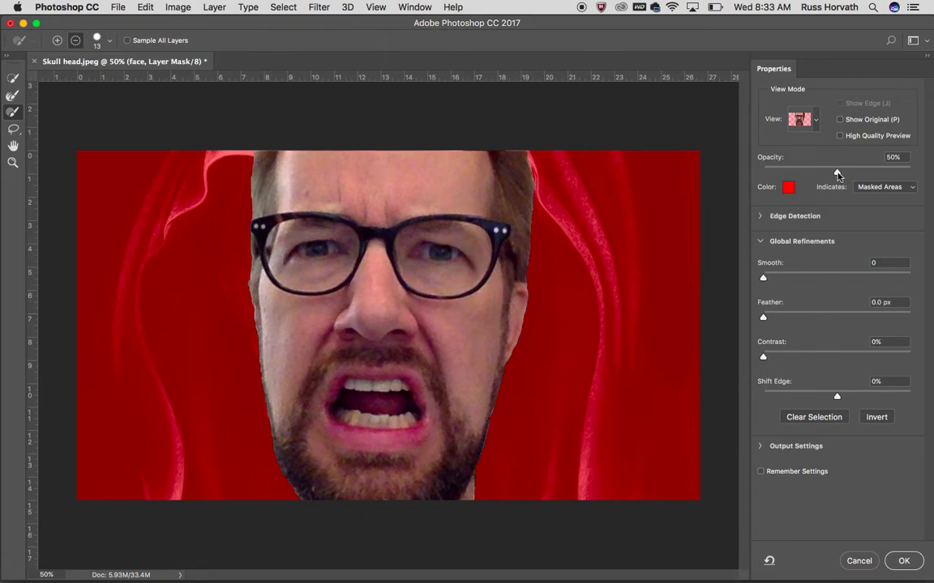
drag(830, 176, 797, 174)
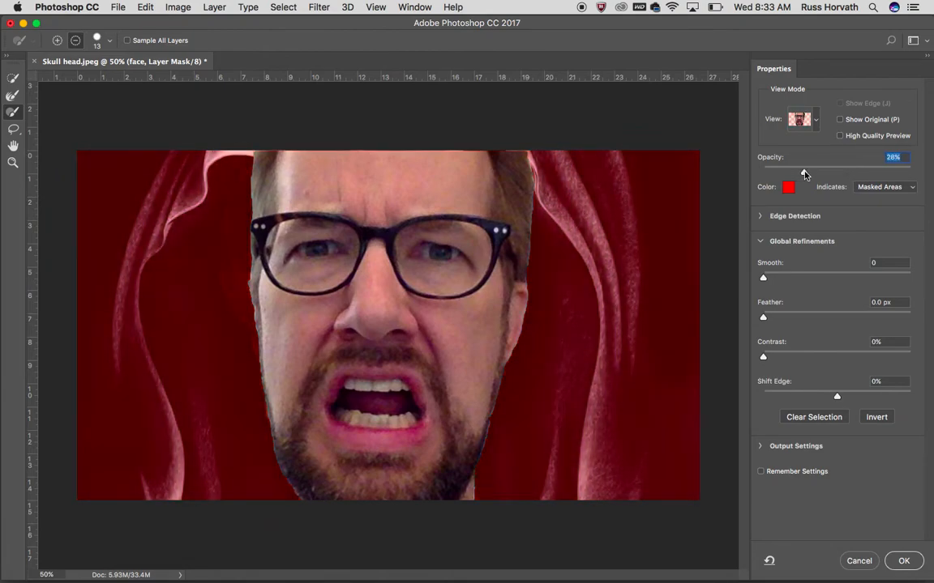
click(815, 122)
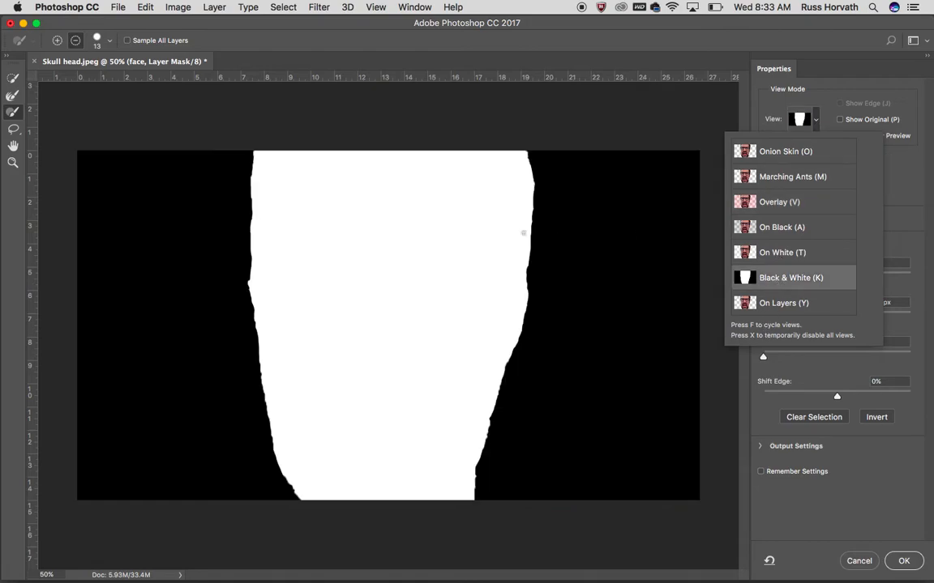
click(901, 225)
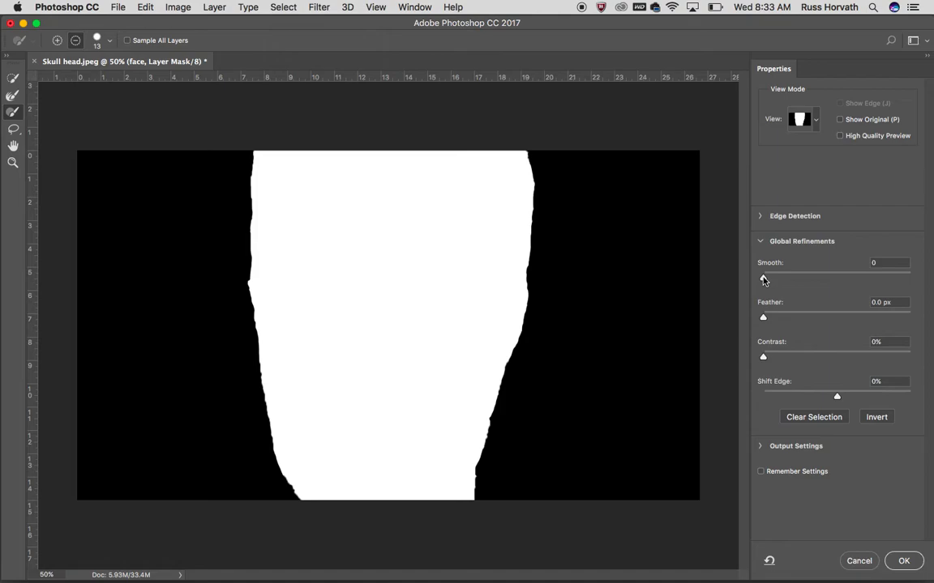
Try Smooth at 100 on the head mask, and reset Smooth and Contrast to 0
drag(762, 279, 796, 280)
drag(887, 280, 926, 284)
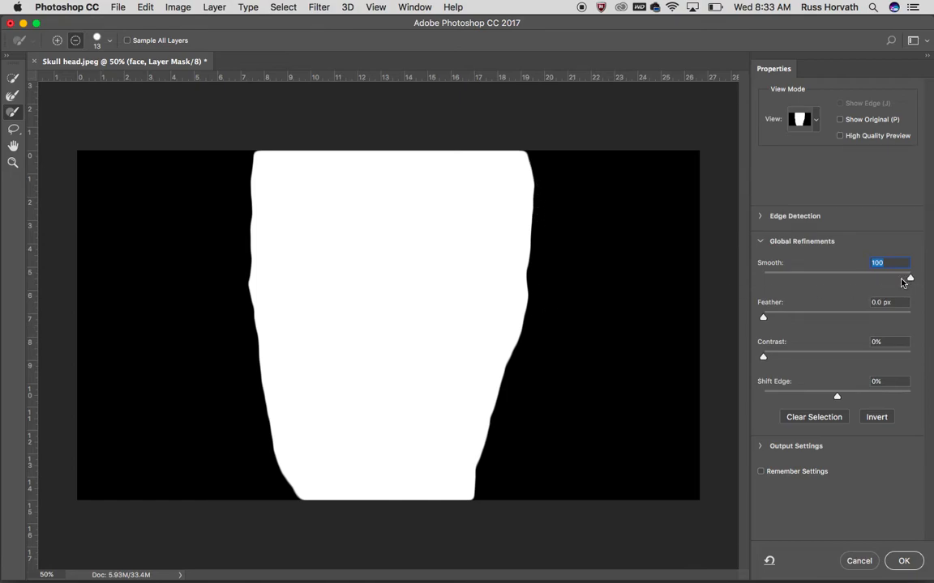
drag(841, 282, 836, 282)
drag(758, 285, 863, 355)
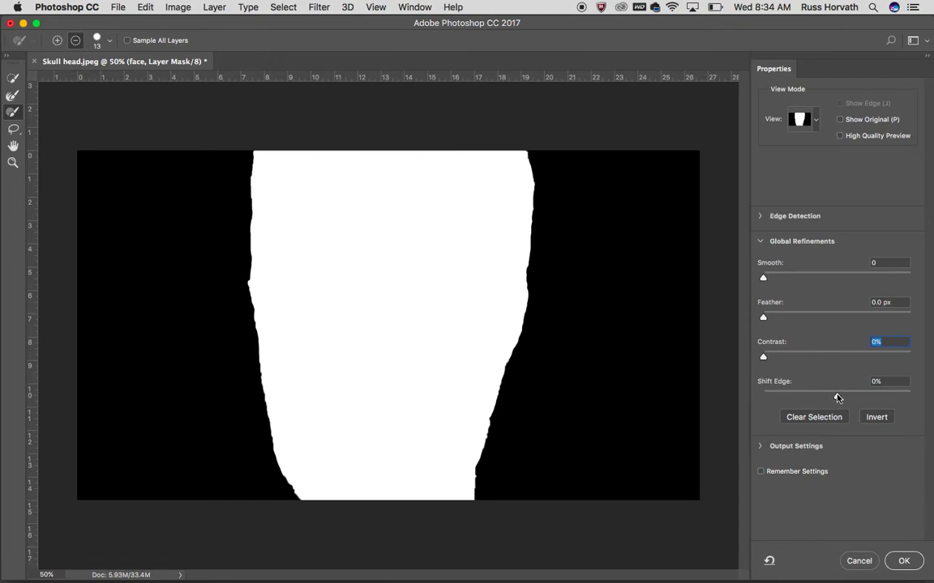
Test Shift Edge at -100%, set it to -11%, and return the mask preview to Overlay view
drag(838, 398, 768, 400)
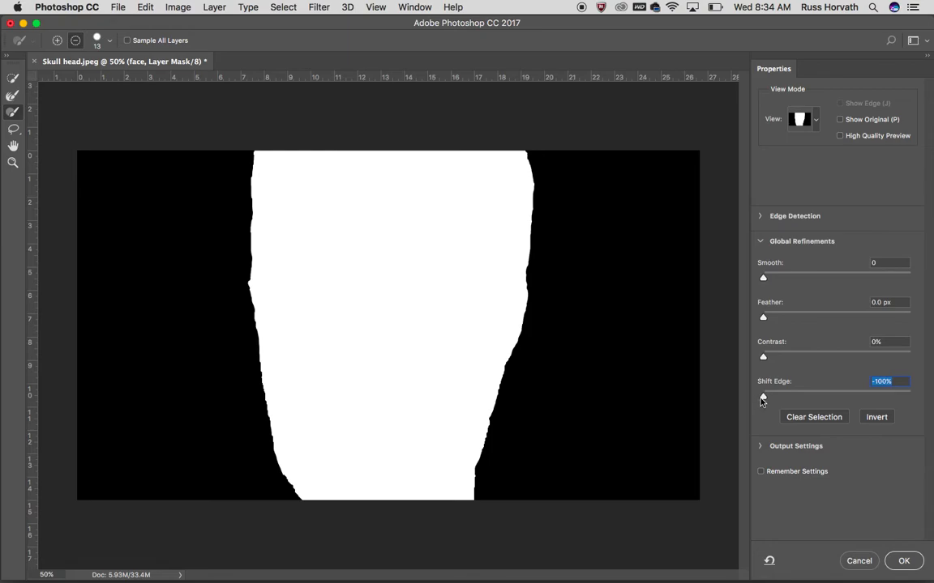
drag(763, 399, 828, 397)
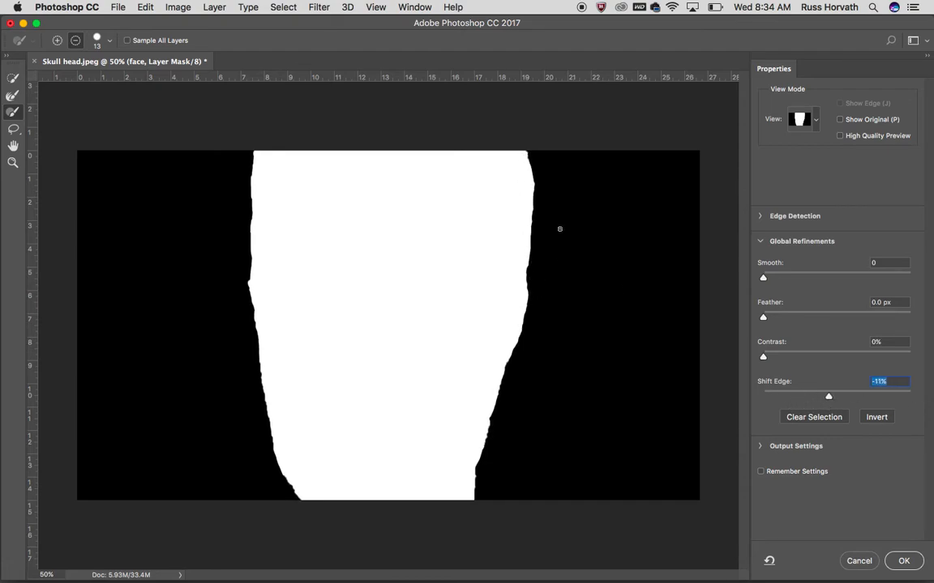
click(816, 122)
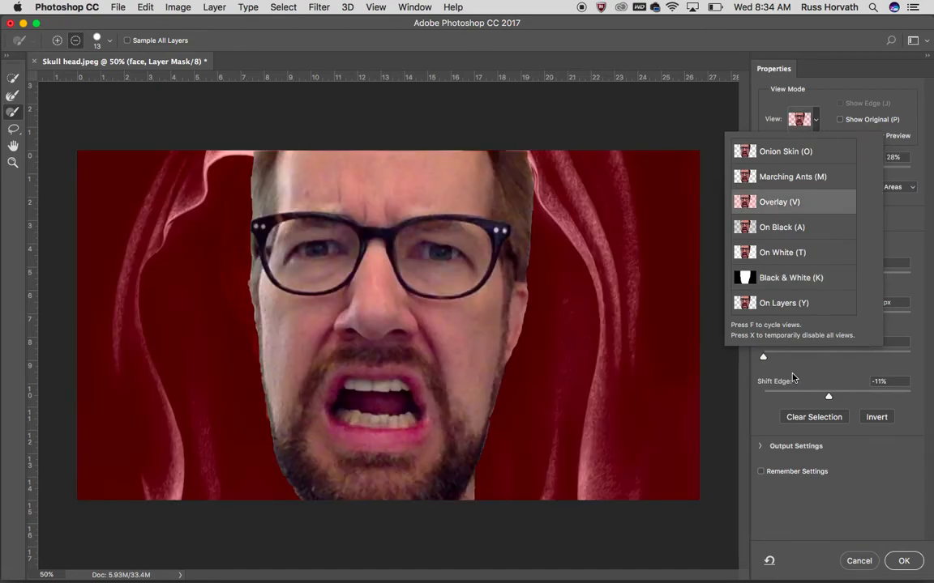
click(798, 375)
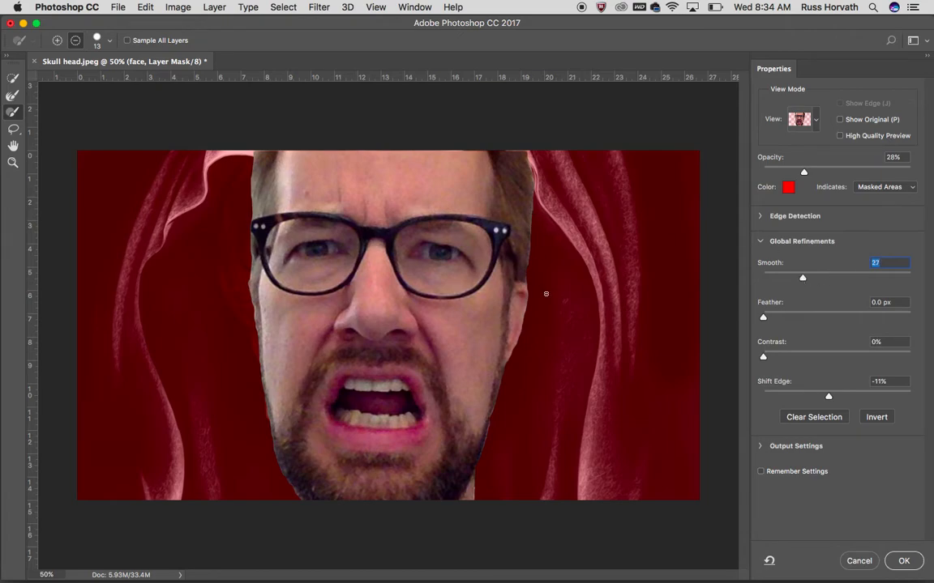
Set the mask's Smooth to 35 and its Feather to 3.2 px
key(super+equal)
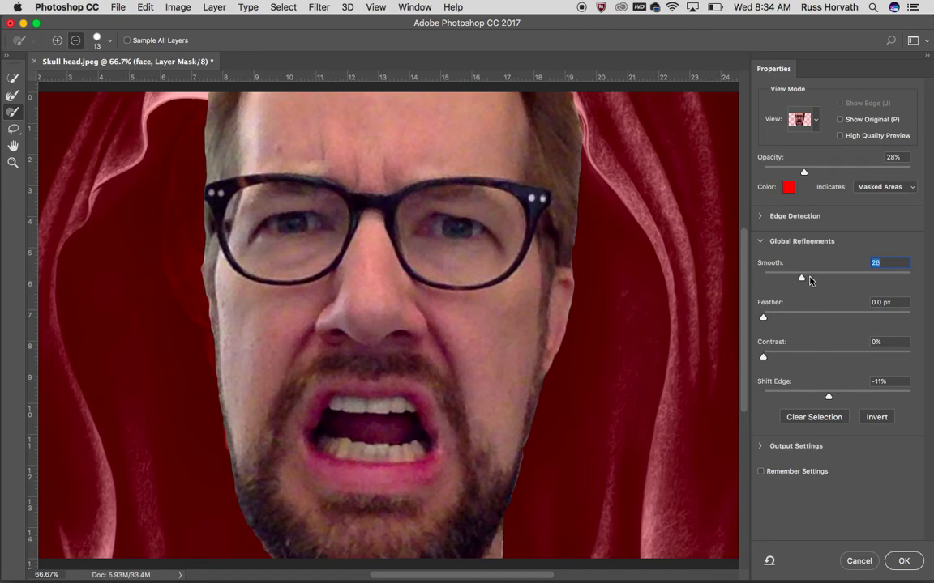
drag(854, 289, 885, 288)
drag(764, 319, 828, 318)
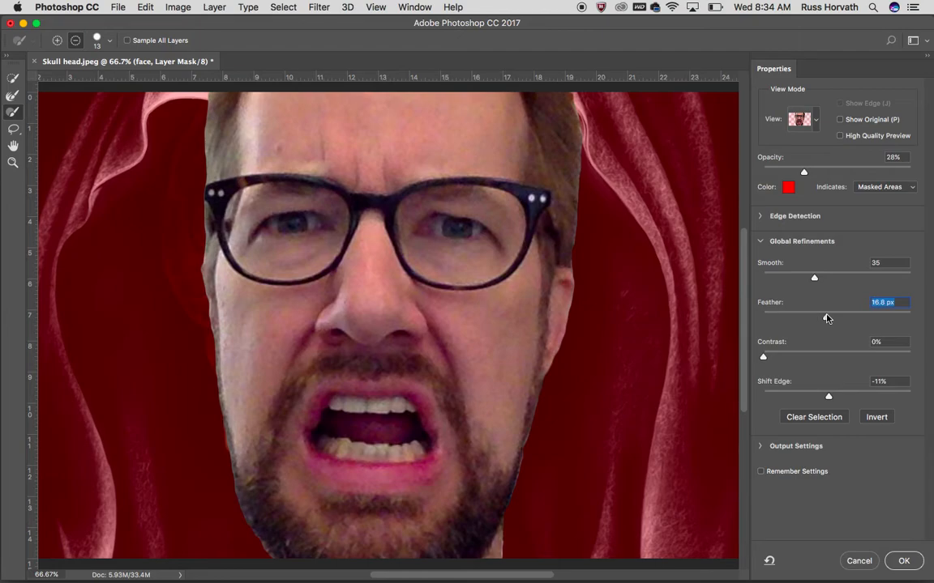
drag(812, 322, 805, 320)
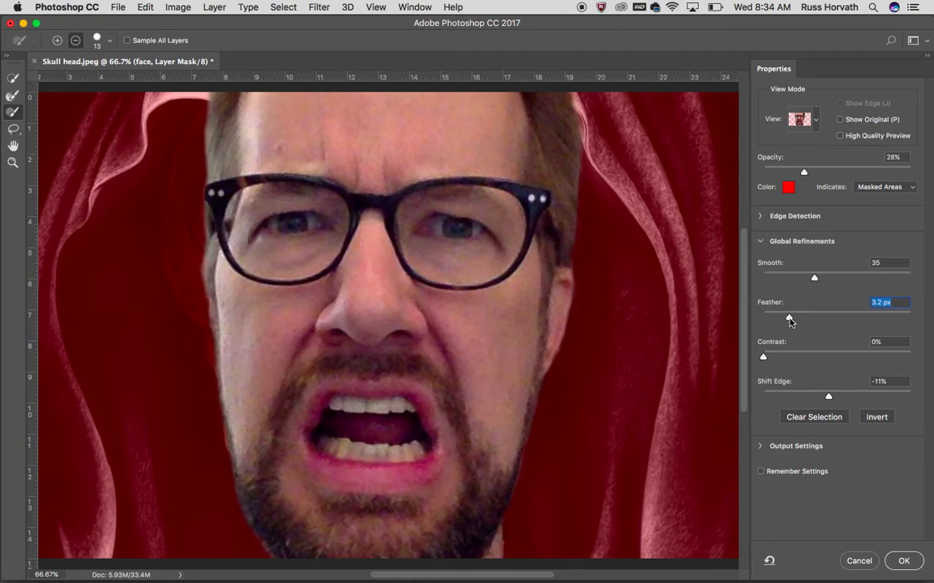
Refine the mask edge with Shift Edge -89%, Contrast 5% and Feather 4.1 px
drag(763, 359, 789, 357)
drag(829, 397, 775, 399)
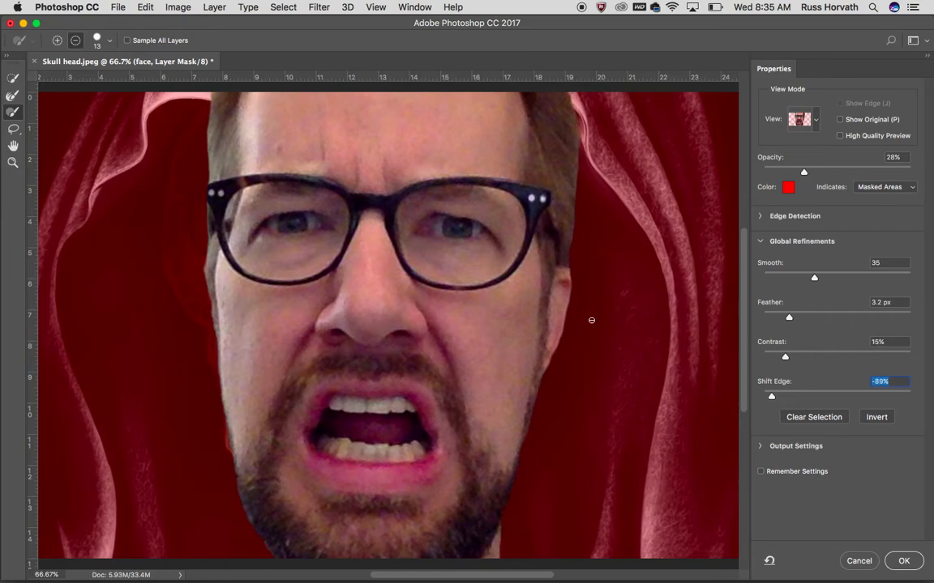
drag(785, 359, 775, 360)
drag(793, 321, 796, 319)
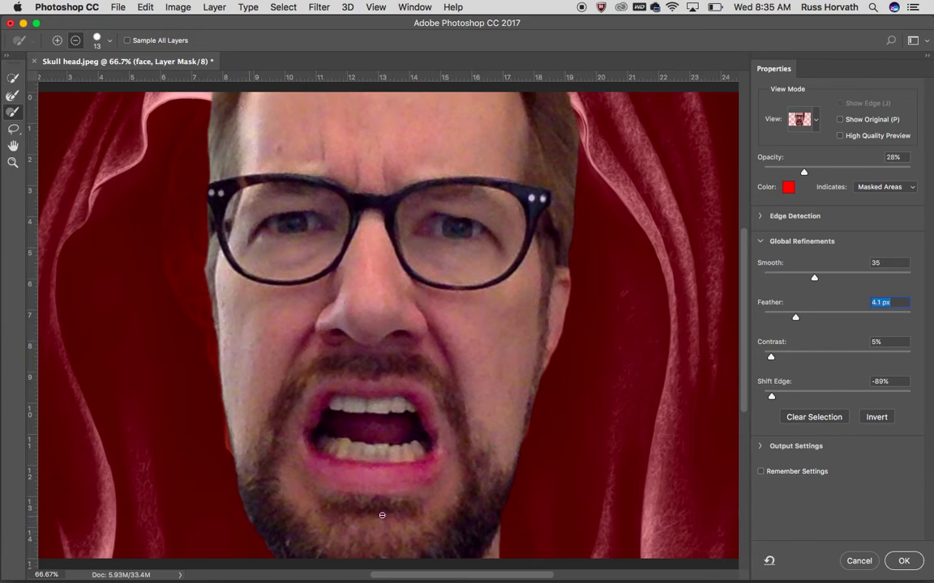
scroll(444, 396, down, 5)
scroll(444, 389, up, 3)
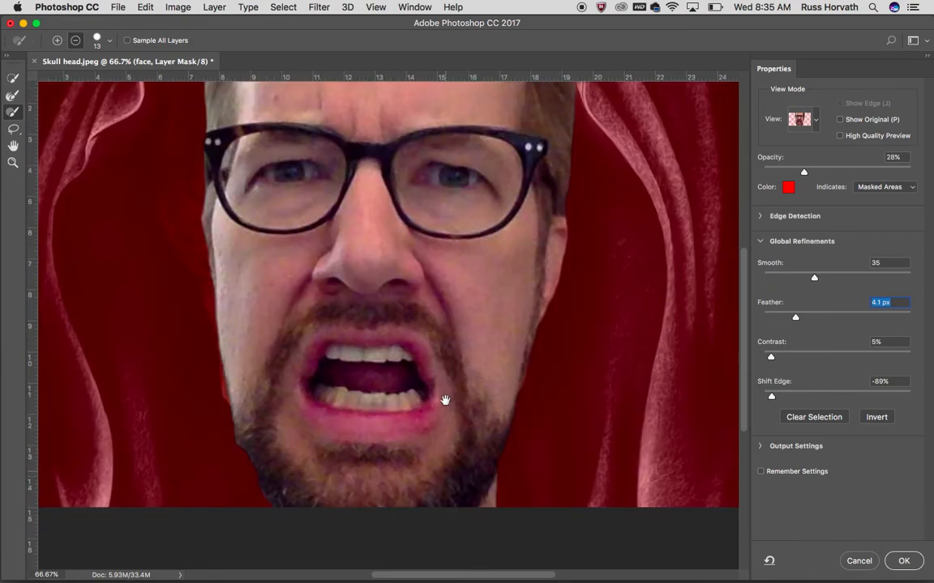
Subtract stray areas beside both edges of the head, softening the brush and enlarging it to 25 px, and apply the mask refinement
scroll(444, 400, up, 4)
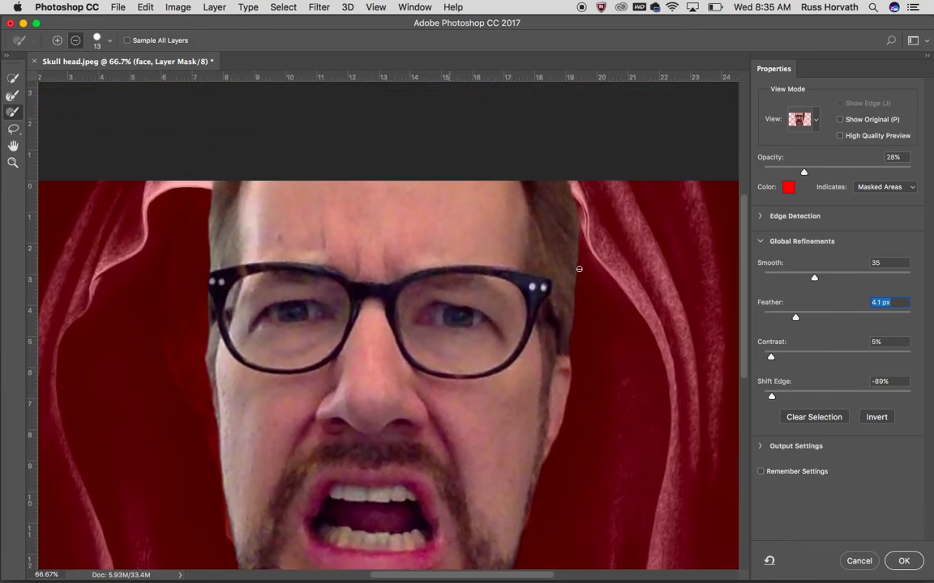
drag(581, 227, 577, 271)
click(110, 40)
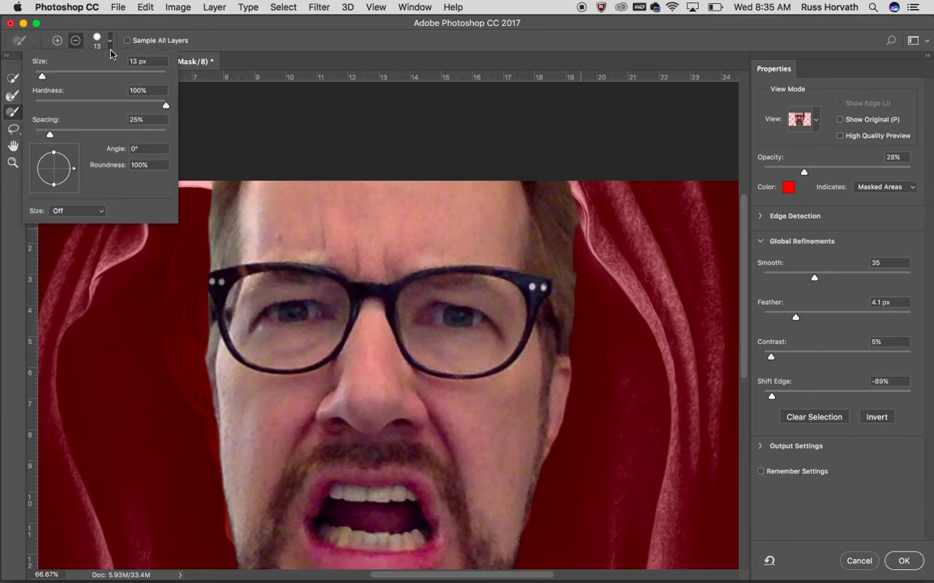
drag(166, 107, 54, 107)
click(190, 353)
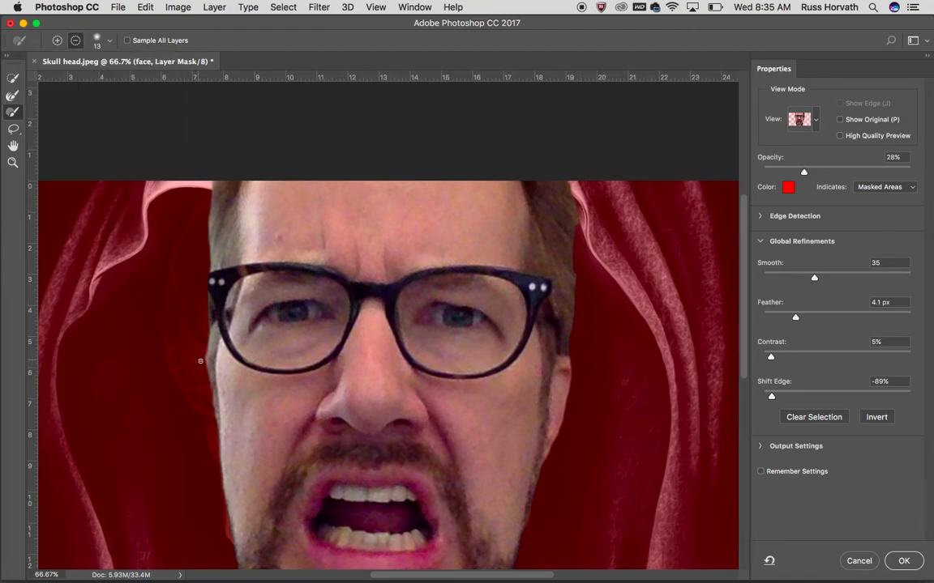
key(bracketright)
key(bracketright)
mouse_move(202, 350)
mouse_down()
mouse_move(201, 361)
mouse_move(200, 333)
mouse_up()
scroll(585, 326, down, 10)
scroll(584, 327, up, 5)
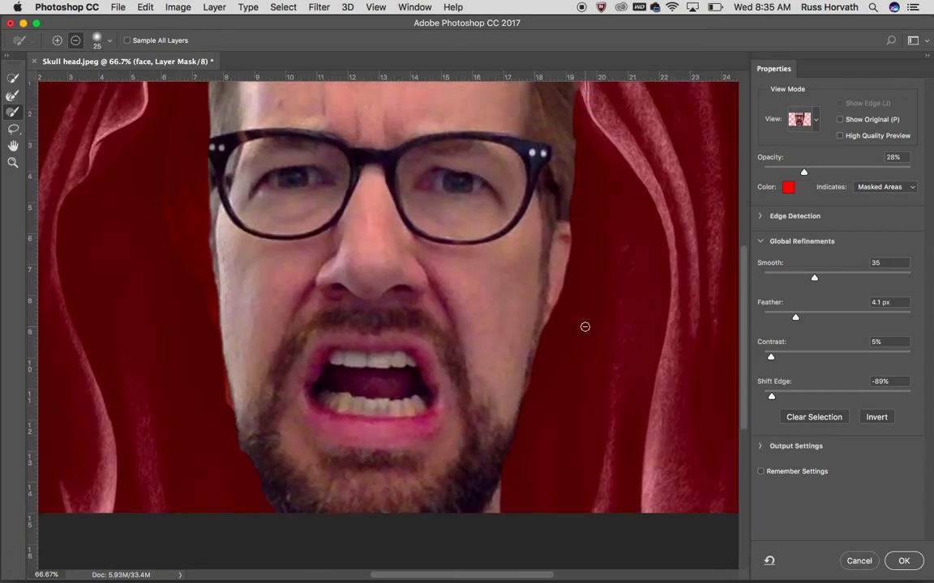
click(907, 562)
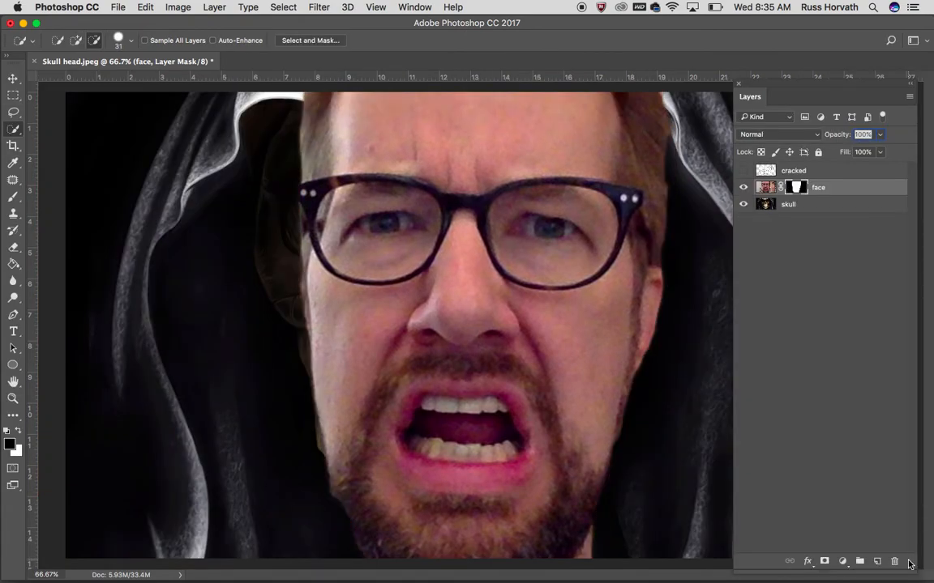
Hide and reshow the face layer to compare it with the skull beneath
key(super+minus)
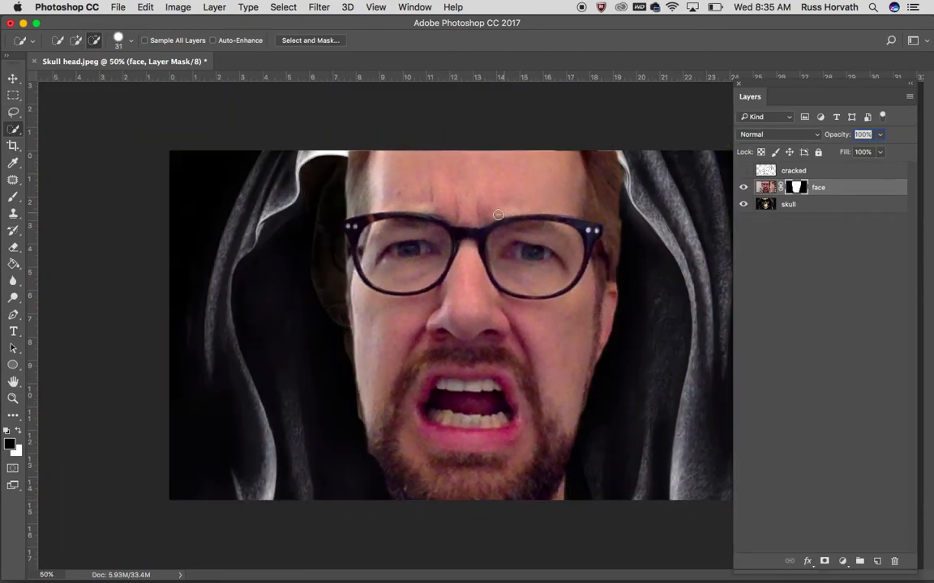
click(743, 188)
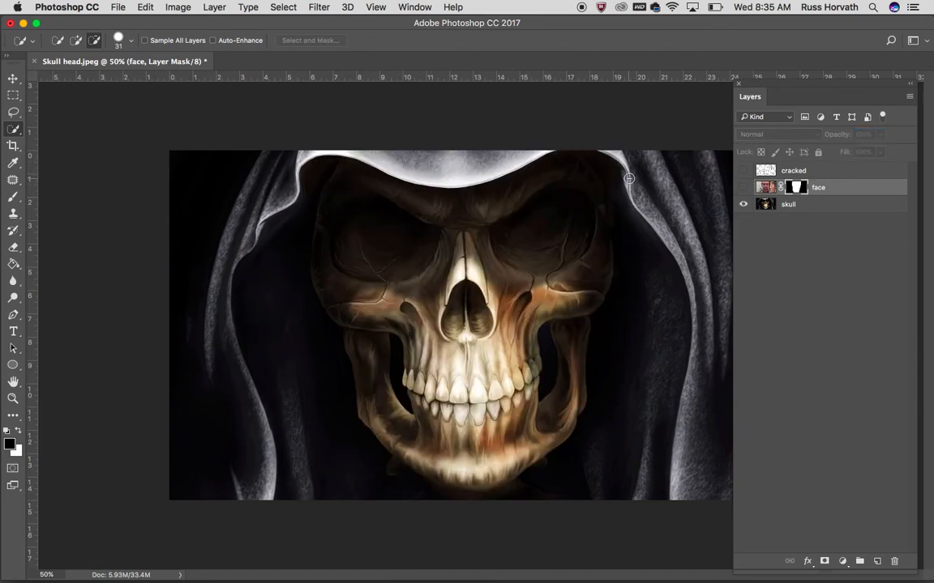
click(743, 187)
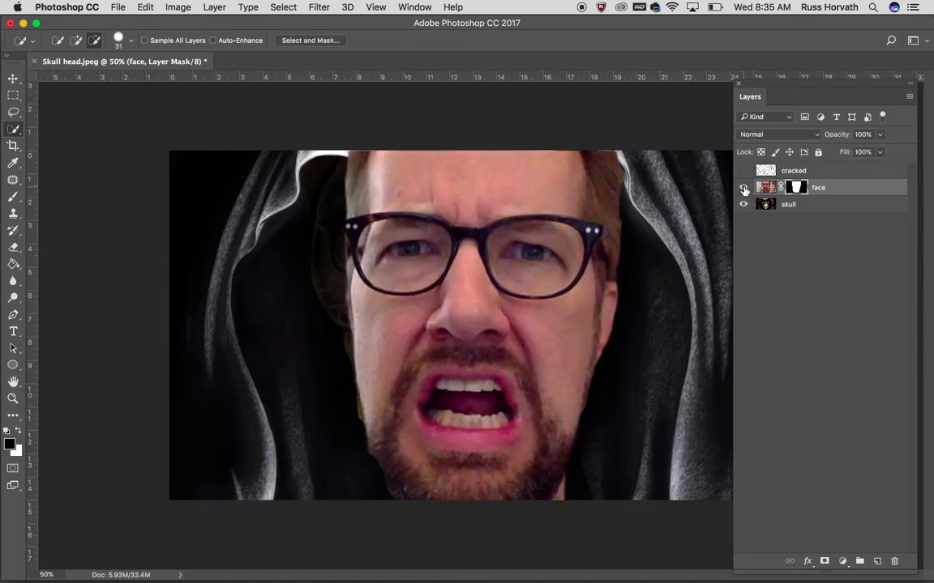
Lower the face layer's opacity to 47%
click(766, 188)
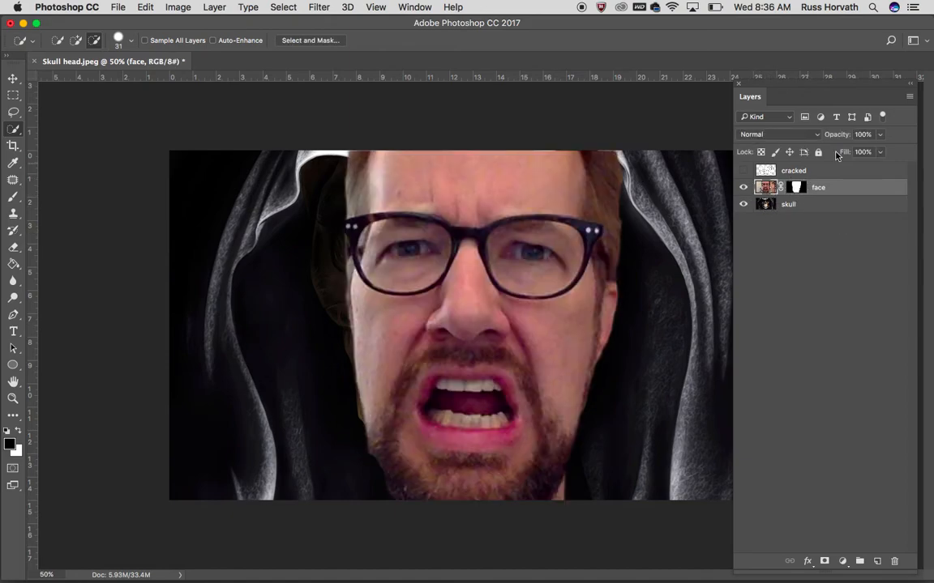
click(881, 135)
drag(880, 152, 848, 157)
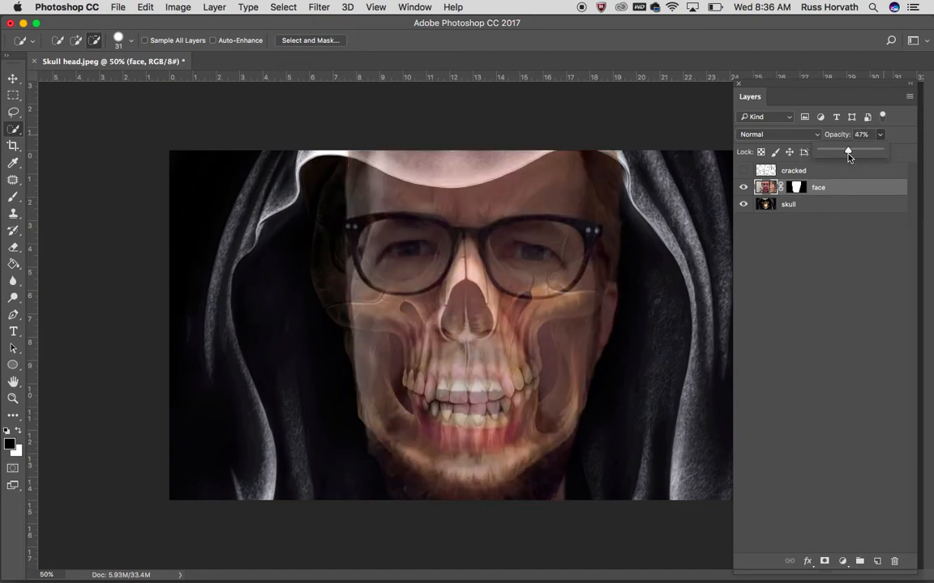
Paint black on the face mask with a soft round 63 px brush to reveal the hood over the forehead, and restore layer opacity to 100%
click(796, 188)
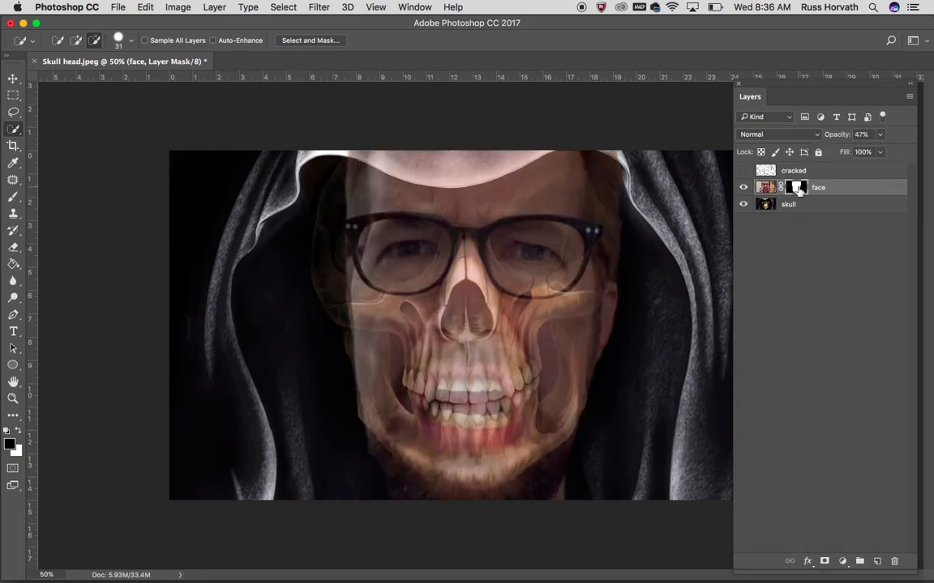
click(12, 200)
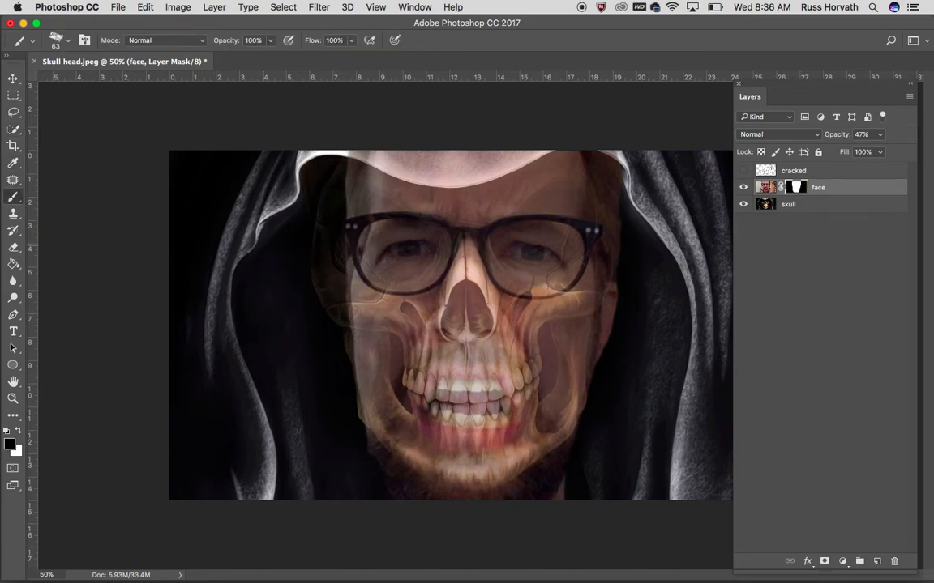
click(69, 42)
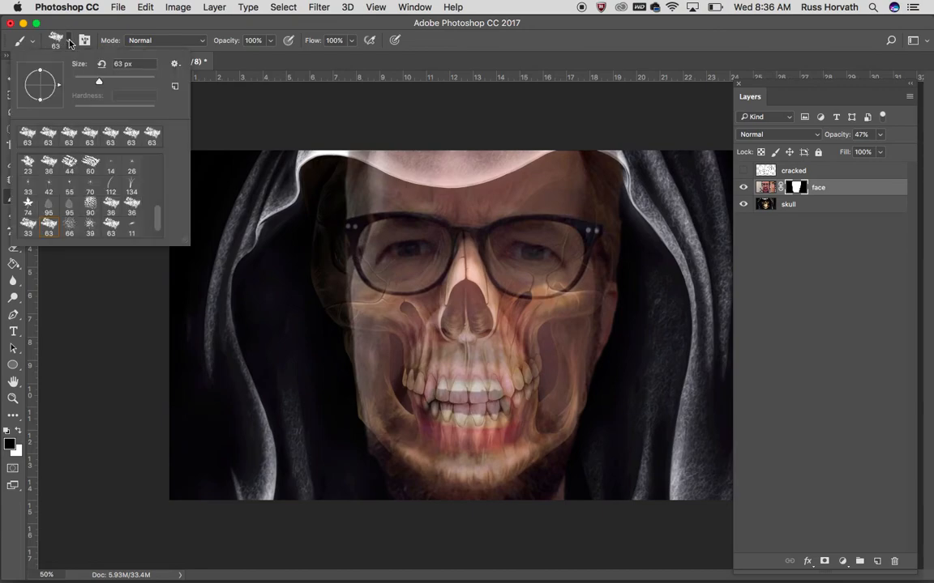
drag(157, 219, 144, 121)
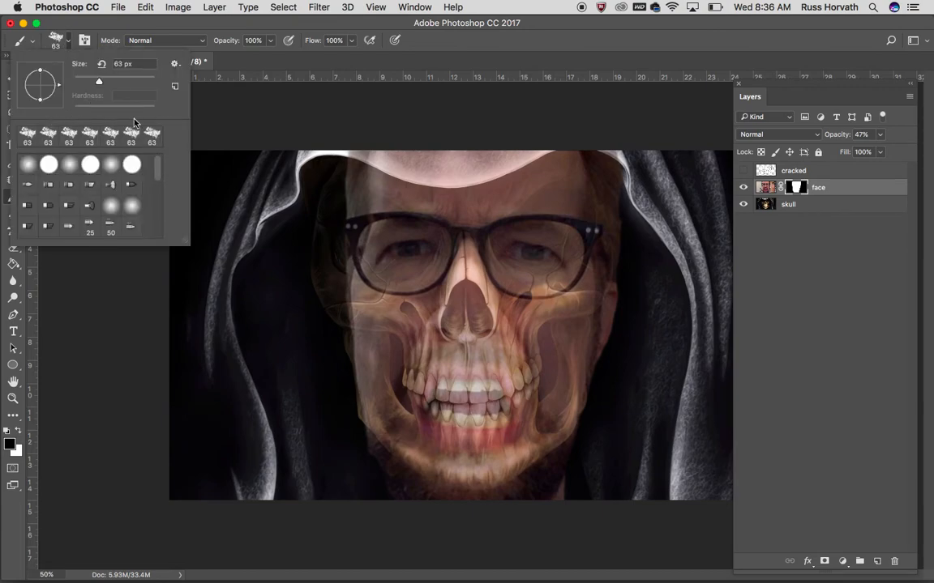
click(32, 165)
key(Return)
mouse_move(412, 159)
mouse_down()
mouse_move(436, 159)
mouse_move(373, 151)
mouse_move(420, 173)
mouse_move(393, 160)
mouse_move(446, 154)
mouse_move(476, 178)
mouse_move(468, 142)
mouse_move(495, 131)
mouse_move(422, 154)
mouse_move(482, 142)
mouse_up()
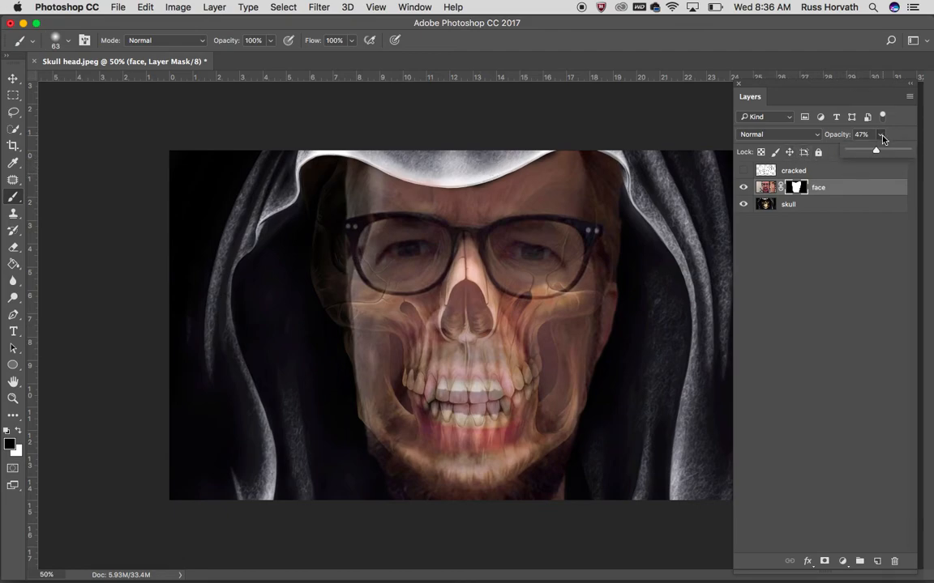
drag(906, 154, 909, 152)
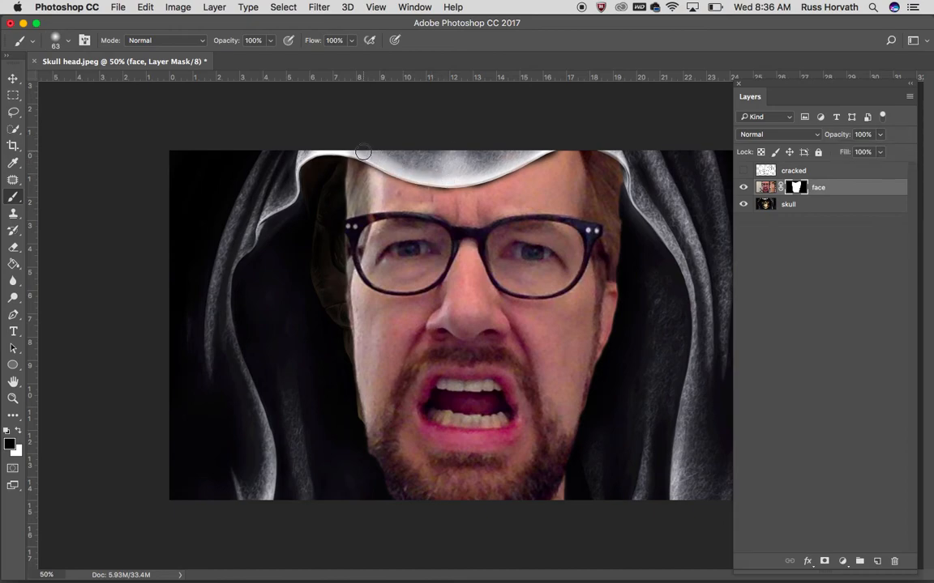
Clean up the face mask along the hood's edge with a harder 63 px black brush
key(super+equal)
key(super+equal)
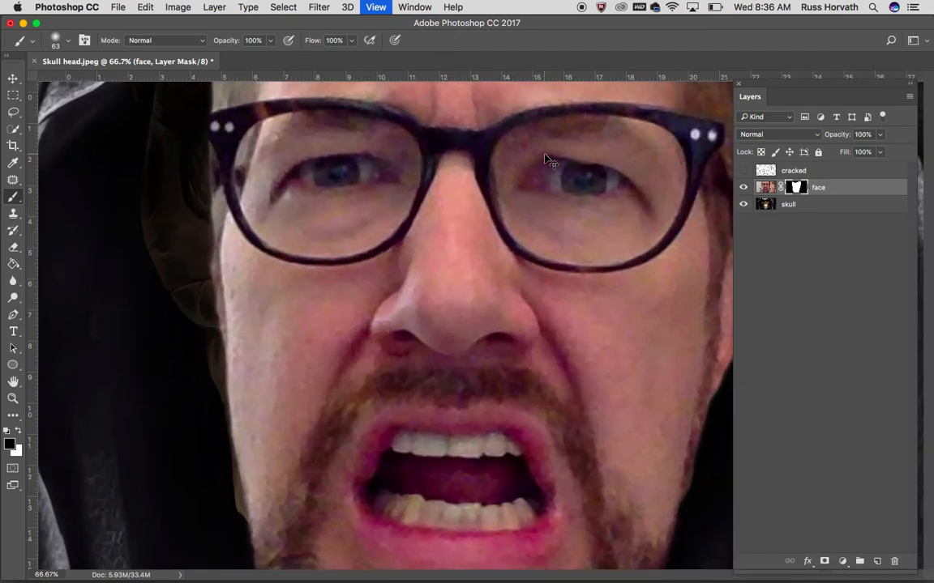
mouse_move(515, 214)
mouse_down()
mouse_move(507, 335)
mouse_move(487, 380)
mouse_up()
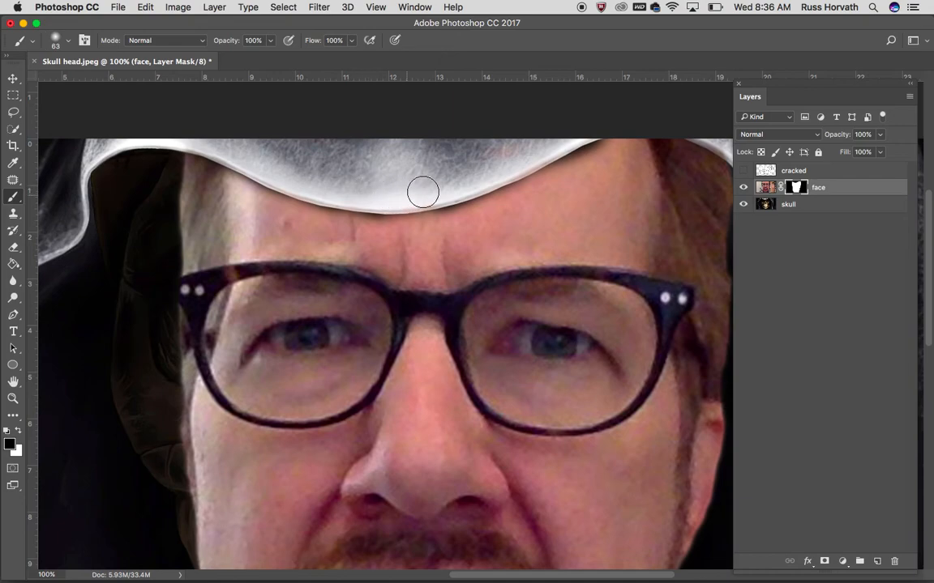
click(68, 41)
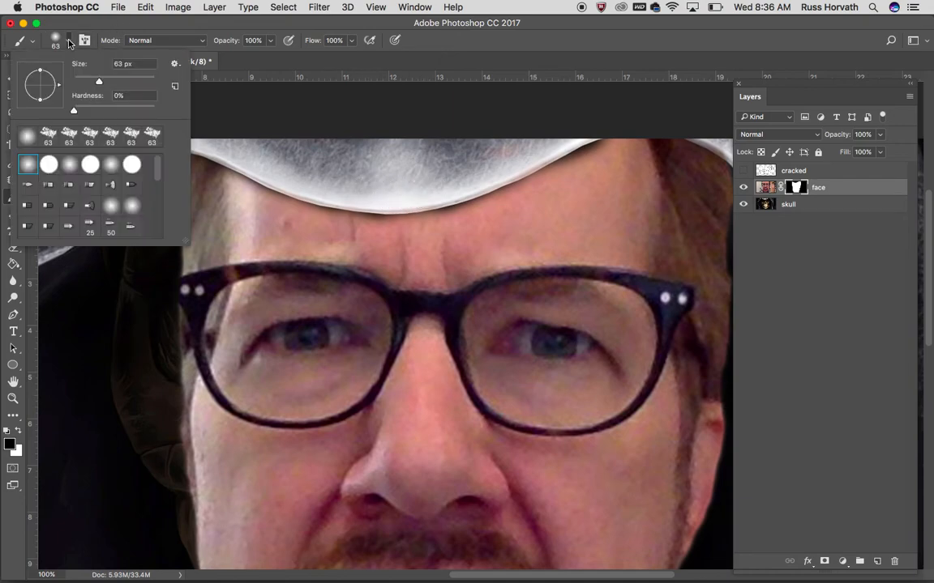
drag(75, 113, 108, 114)
click(355, 191)
mouse_move(355, 191)
mouse_down()
mouse_move(447, 191)
mouse_move(499, 167)
mouse_up()
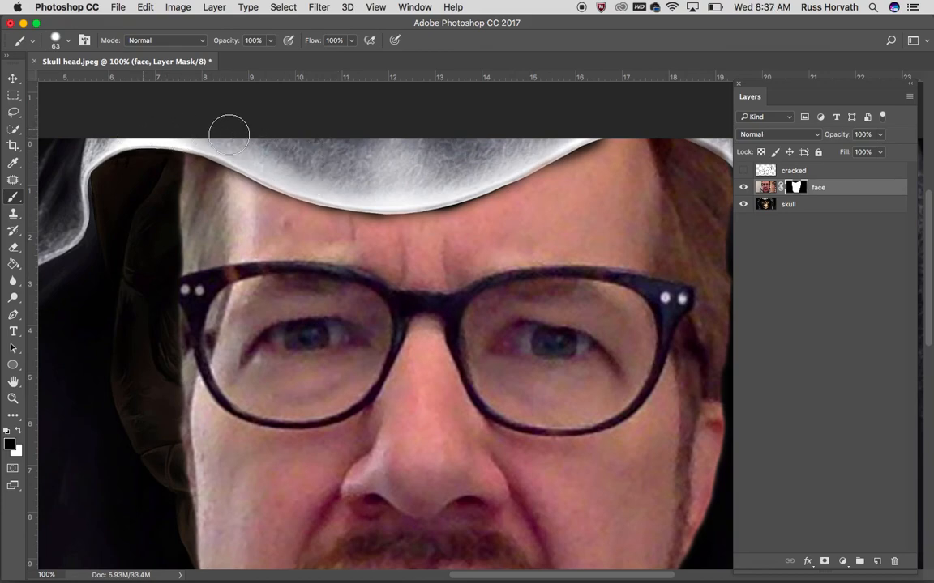
scroll(515, 202, right, 5)
scroll(573, 221, up, 4)
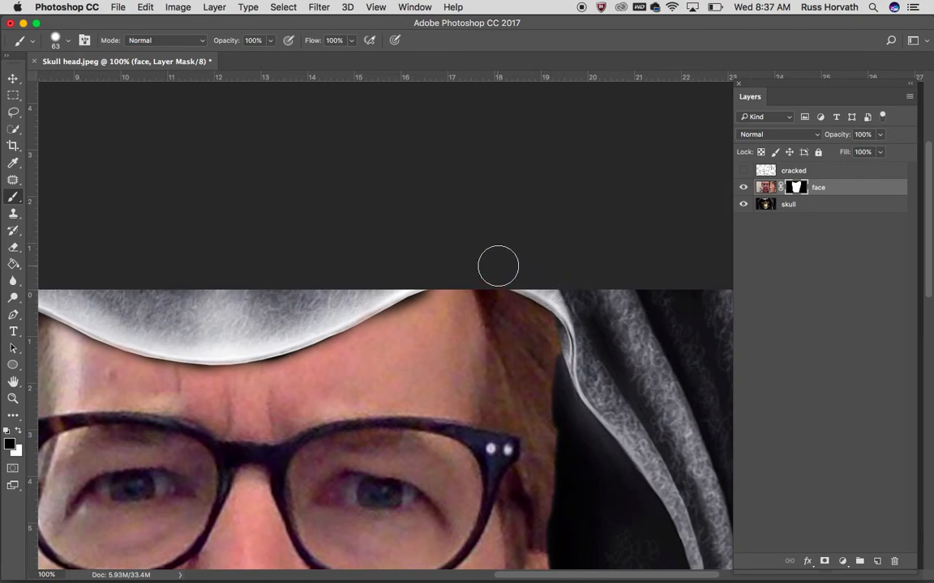
scroll(186, 298, left, 1)
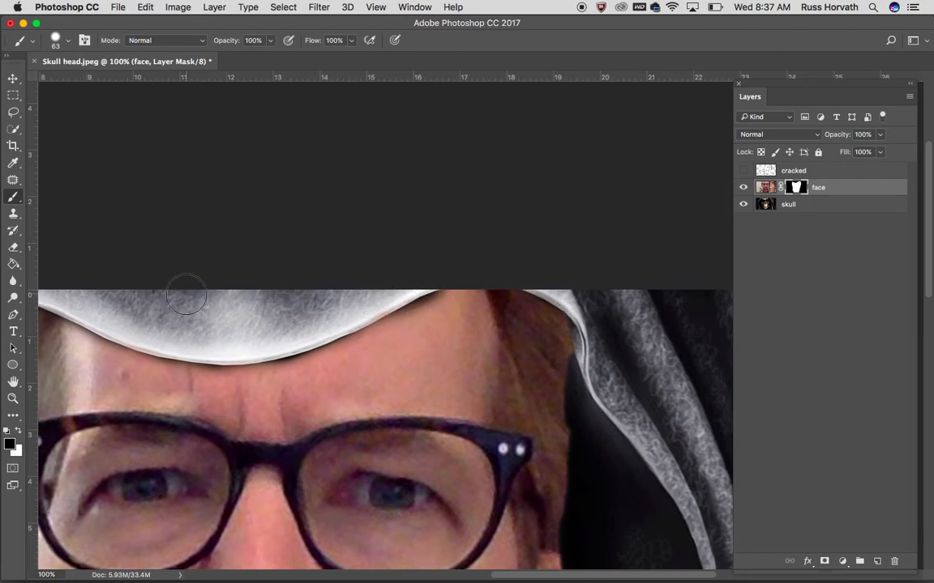
Toggle the face layer's visibility to examine how the hood's edge meets the forehead, and reselect the face mask
click(19, 431)
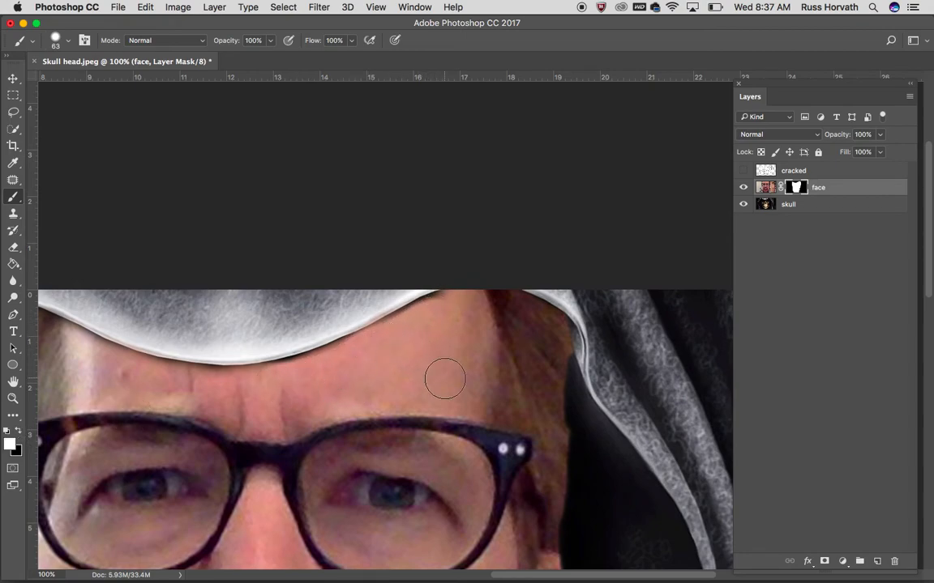
scroll(444, 377, down, 3)
scroll(444, 376, left, 3)
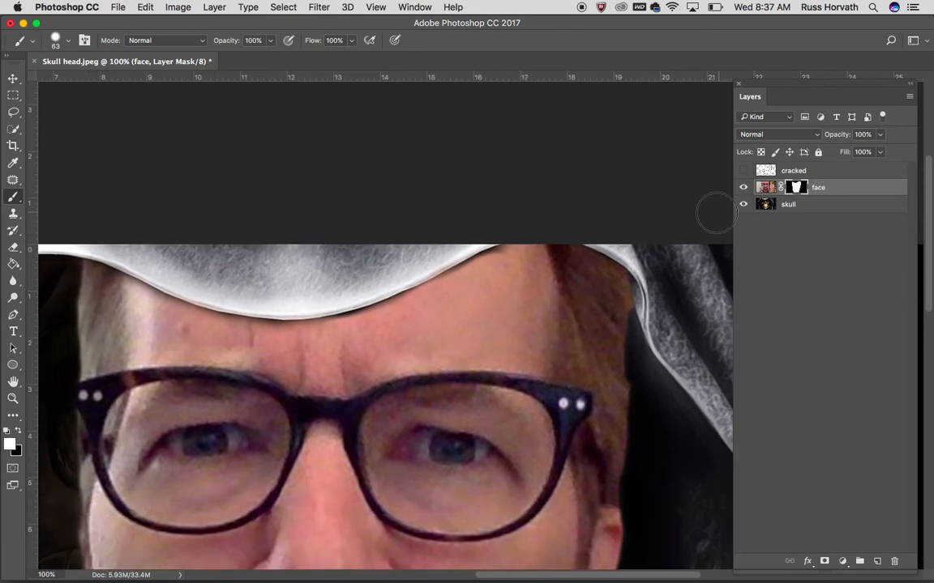
click(743, 187)
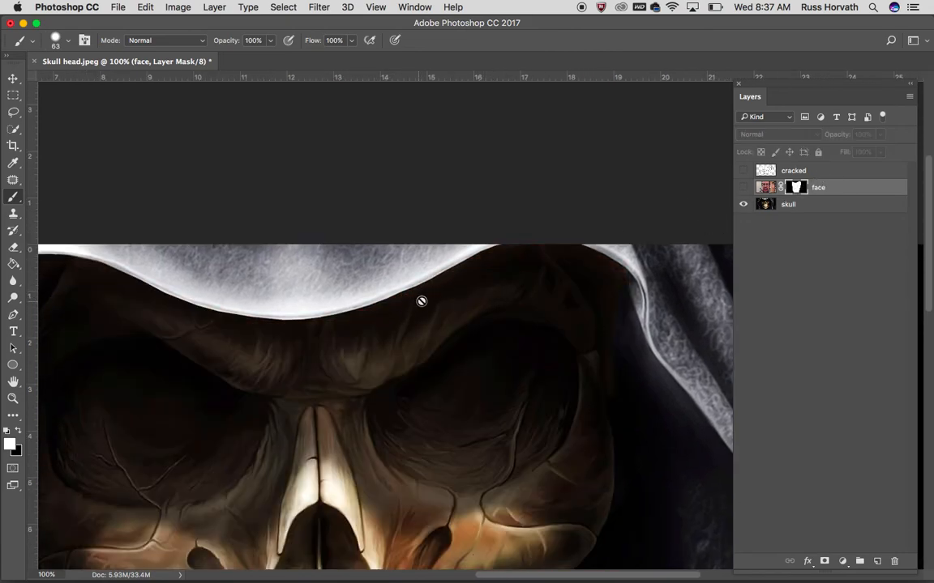
click(743, 179)
click(743, 188)
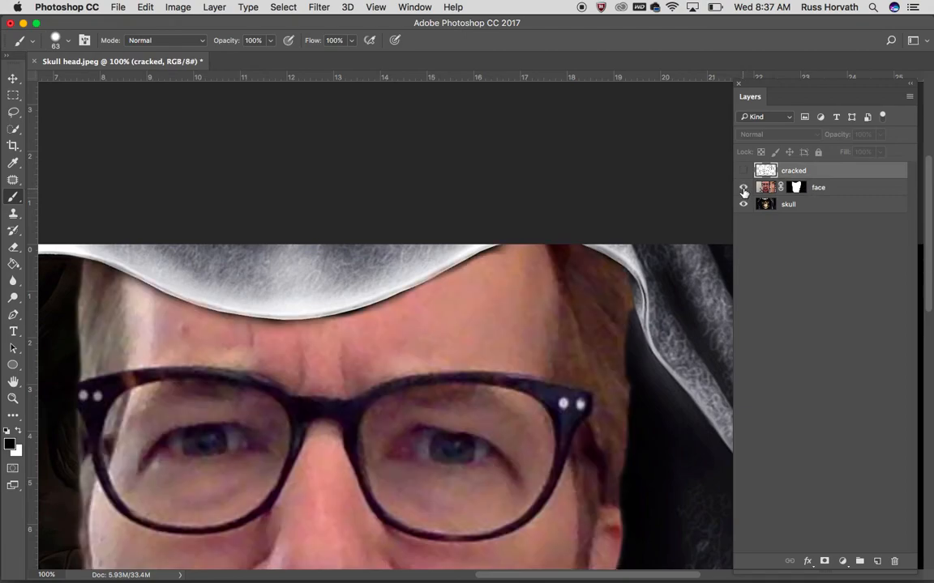
click(797, 187)
click(13, 231)
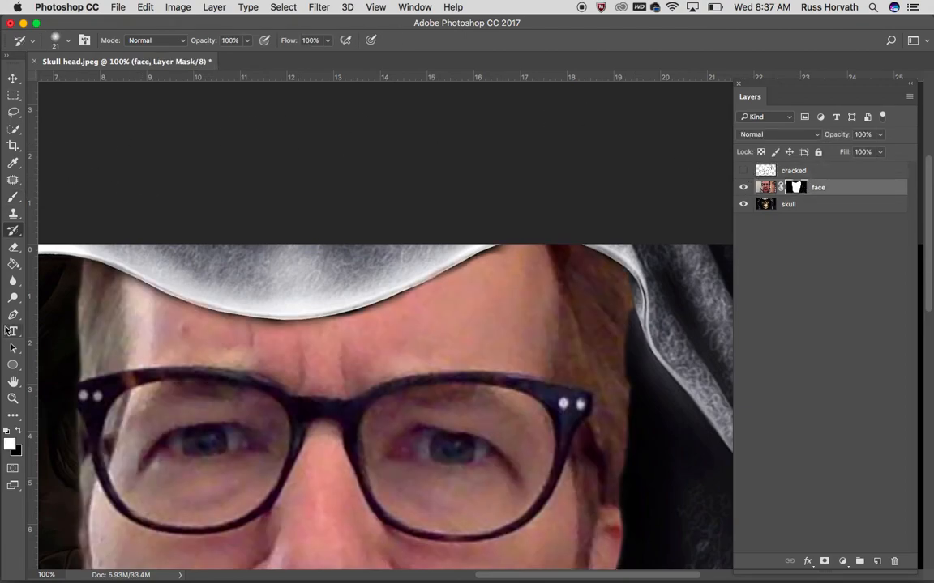
click(19, 431)
click(68, 41)
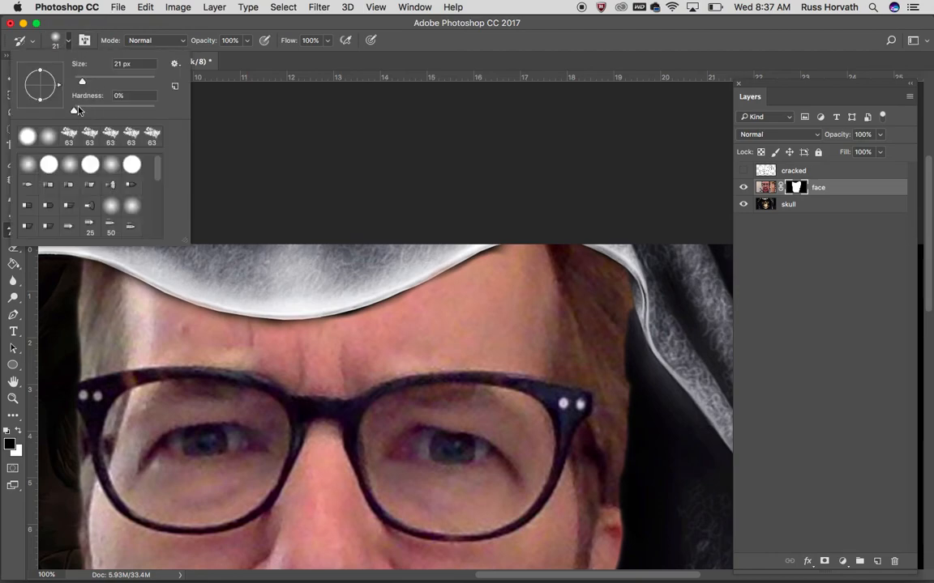
click(217, 111)
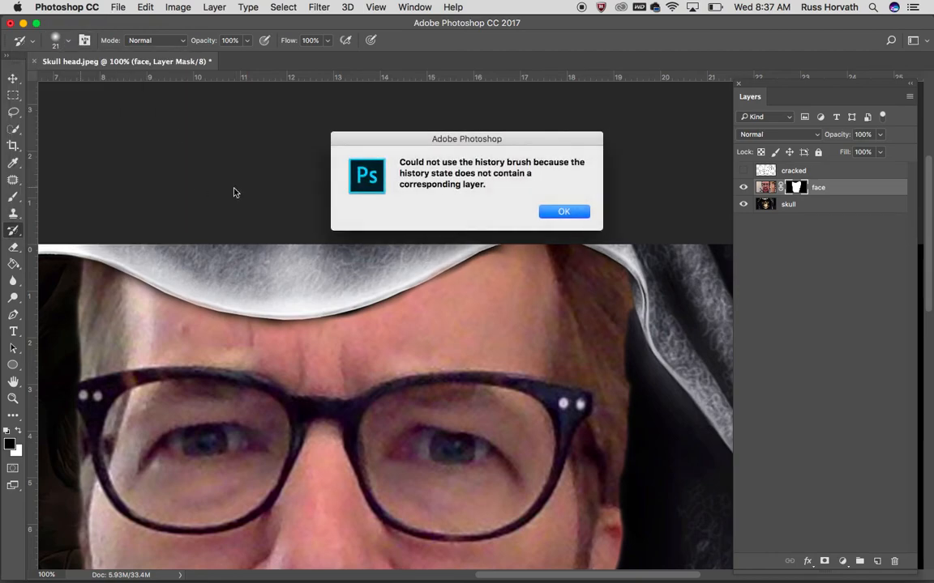
click(560, 211)
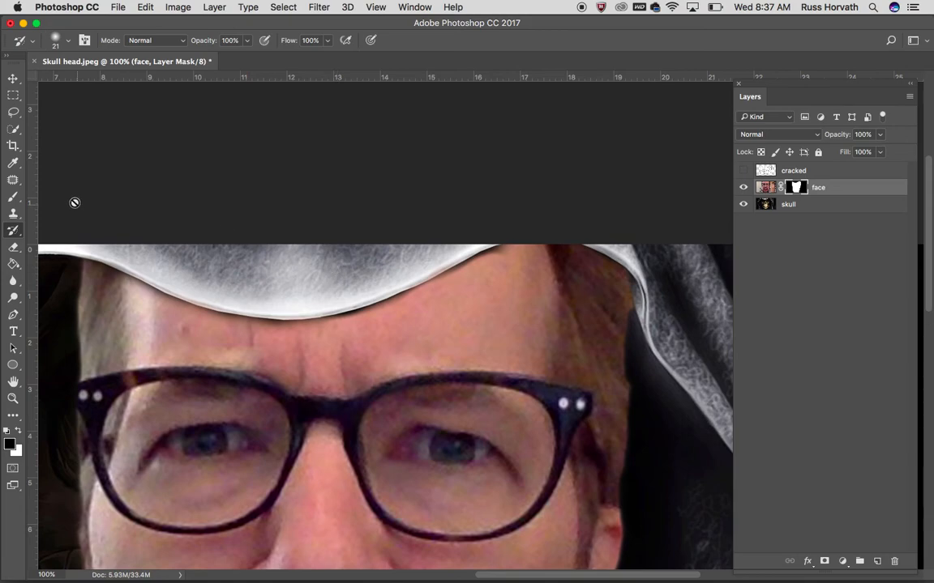
Paint a soft shadow under the hood's edge on the face mask with a soft 125 px black brush at 39% opacity
click(13, 196)
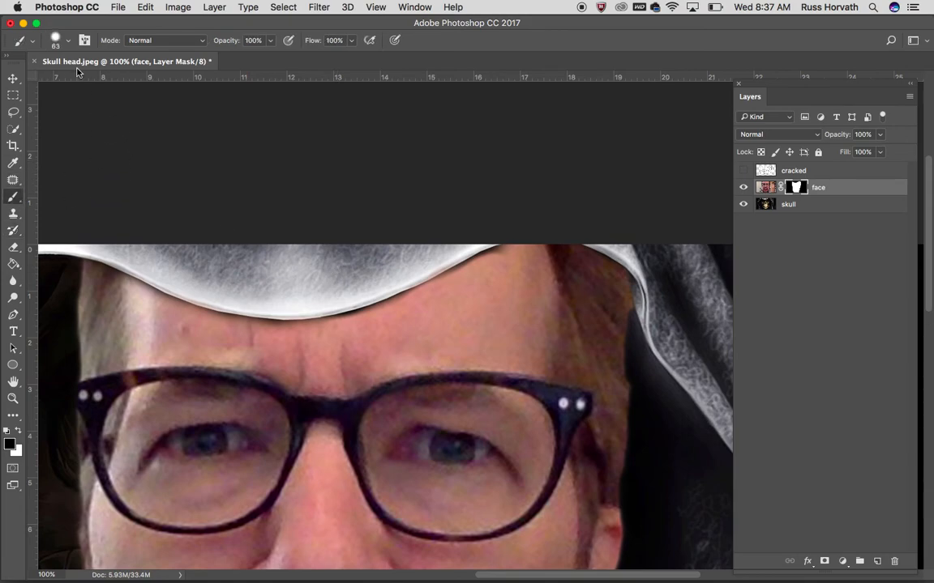
click(70, 42)
drag(131, 113, 59, 105)
click(346, 191)
key(bracketright)
key(bracketright)
key(bracketright)
key(bracketright)
key(bracketright)
click(270, 41)
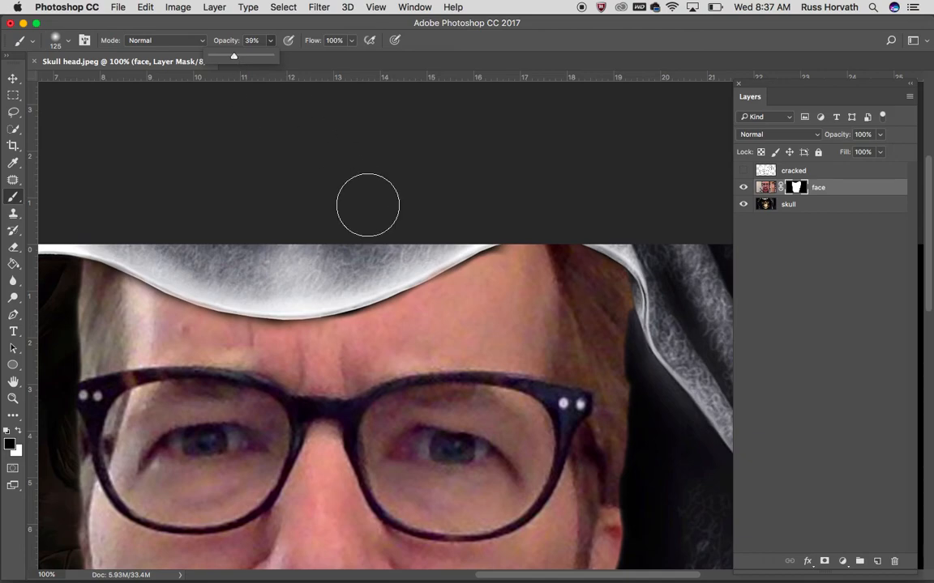
click(404, 261)
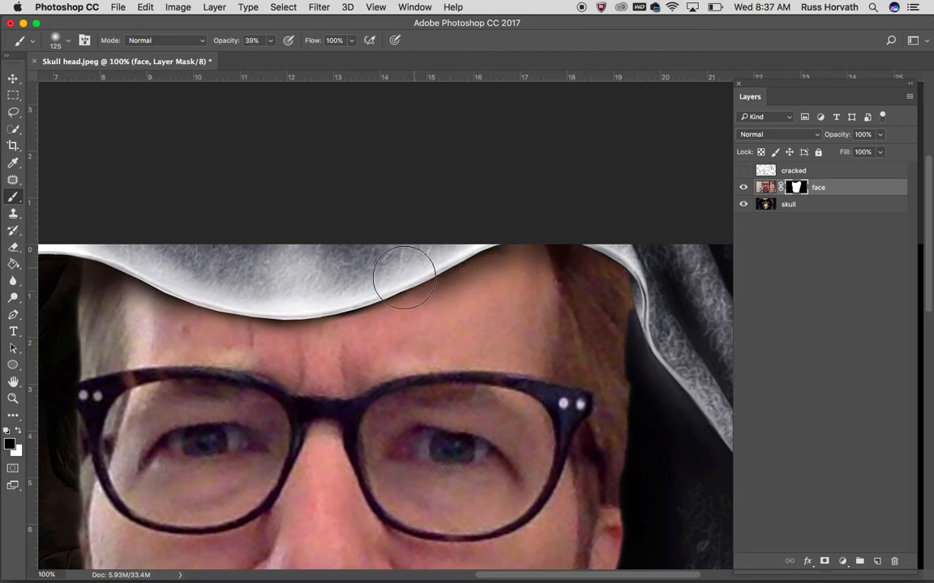
Enlarge the brush to 250 px and deepen the shading on the upper forehead and hair, toggling the face layer to compare
key(bracketright)
key(bracketright)
key(bracketright)
key(bracketright)
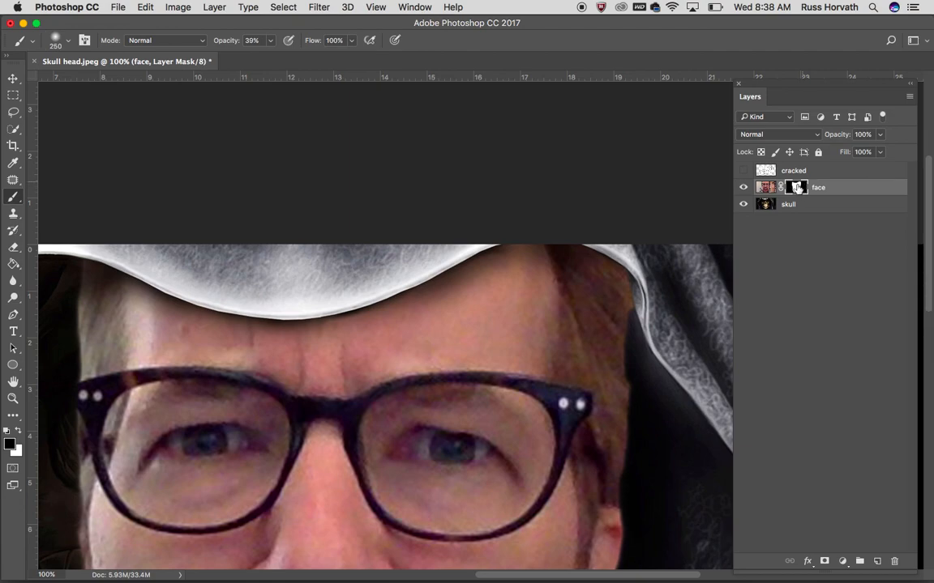
click(743, 188)
click(743, 188)
click(743, 188)
click(743, 188)
click(743, 188)
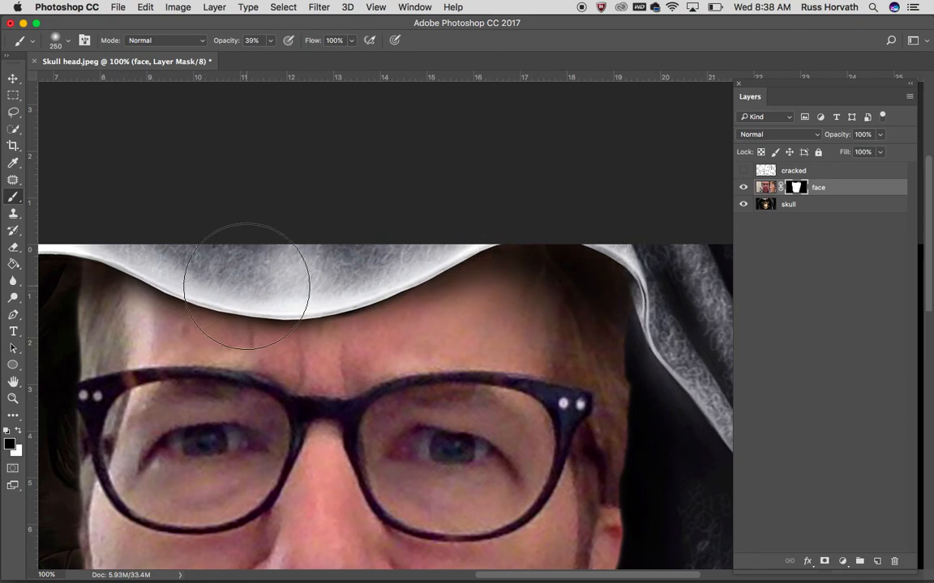
Extend the soft mask shading over the left temple and along the middle of the hood's edge
scroll(247, 280, left, 5)
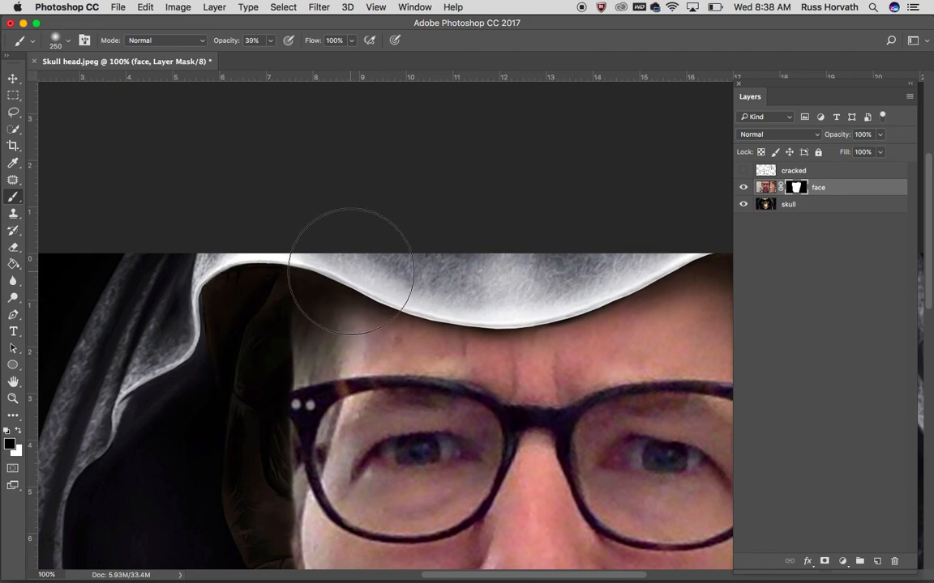
scroll(604, 235, down, 5)
scroll(567, 203, right, 4)
mouse_move(512, 199)
mouse_down()
mouse_move(427, 208)
mouse_move(390, 172)
mouse_move(369, 203)
mouse_move(537, 193)
mouse_move(447, 218)
mouse_up()
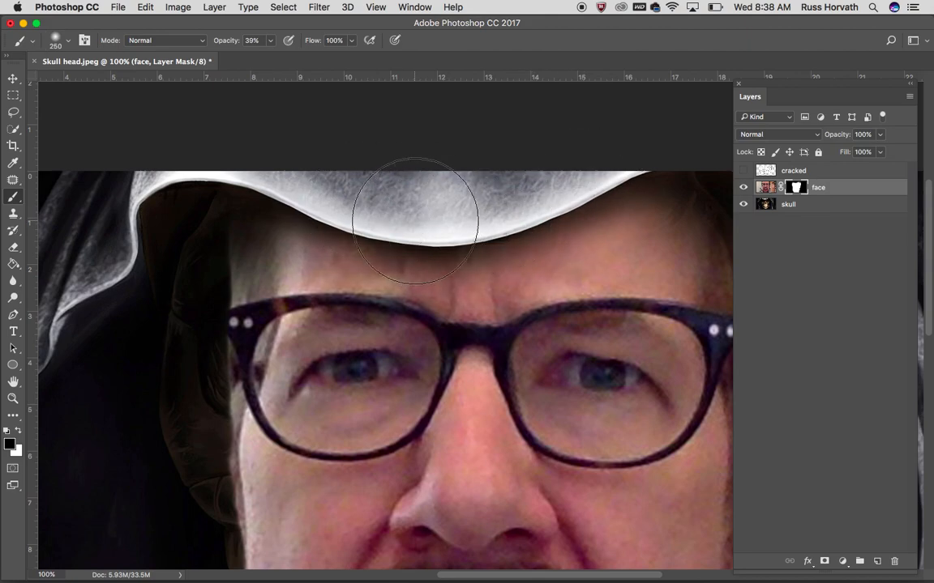
Fade the left side of the face from temple to jaw by painting the mask with the soft 250 px brush
key(super+minus)
key(super+minus)
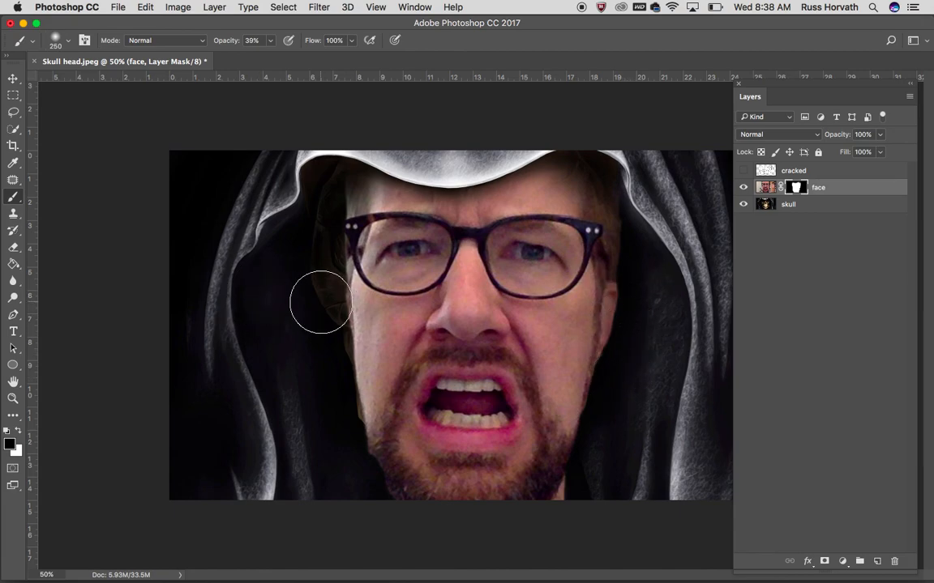
mouse_move(325, 291)
mouse_down()
mouse_move(330, 209)
mouse_move(348, 172)
mouse_move(332, 206)
mouse_up()
mouse_move(329, 313)
mouse_down()
mouse_move(343, 367)
mouse_move(319, 254)
mouse_move(362, 449)
mouse_up()
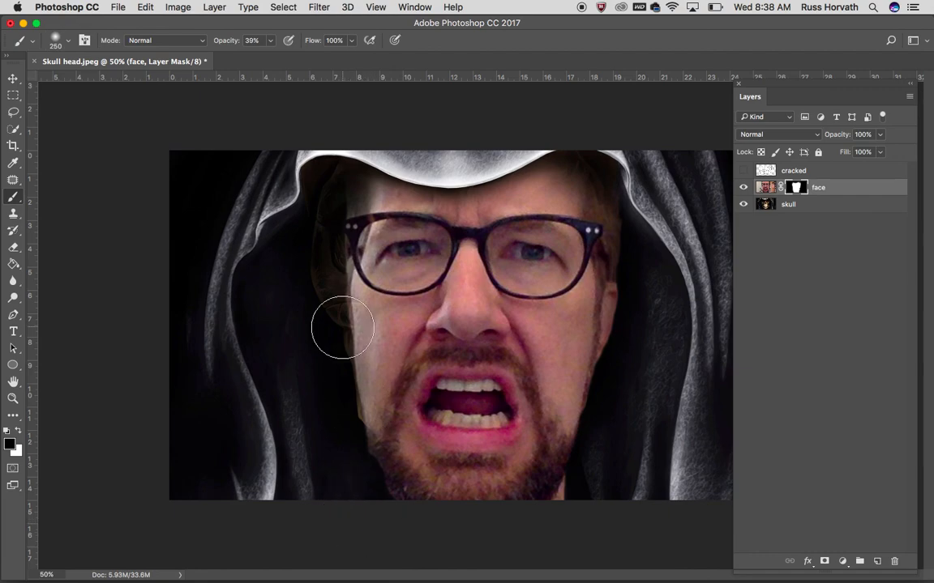